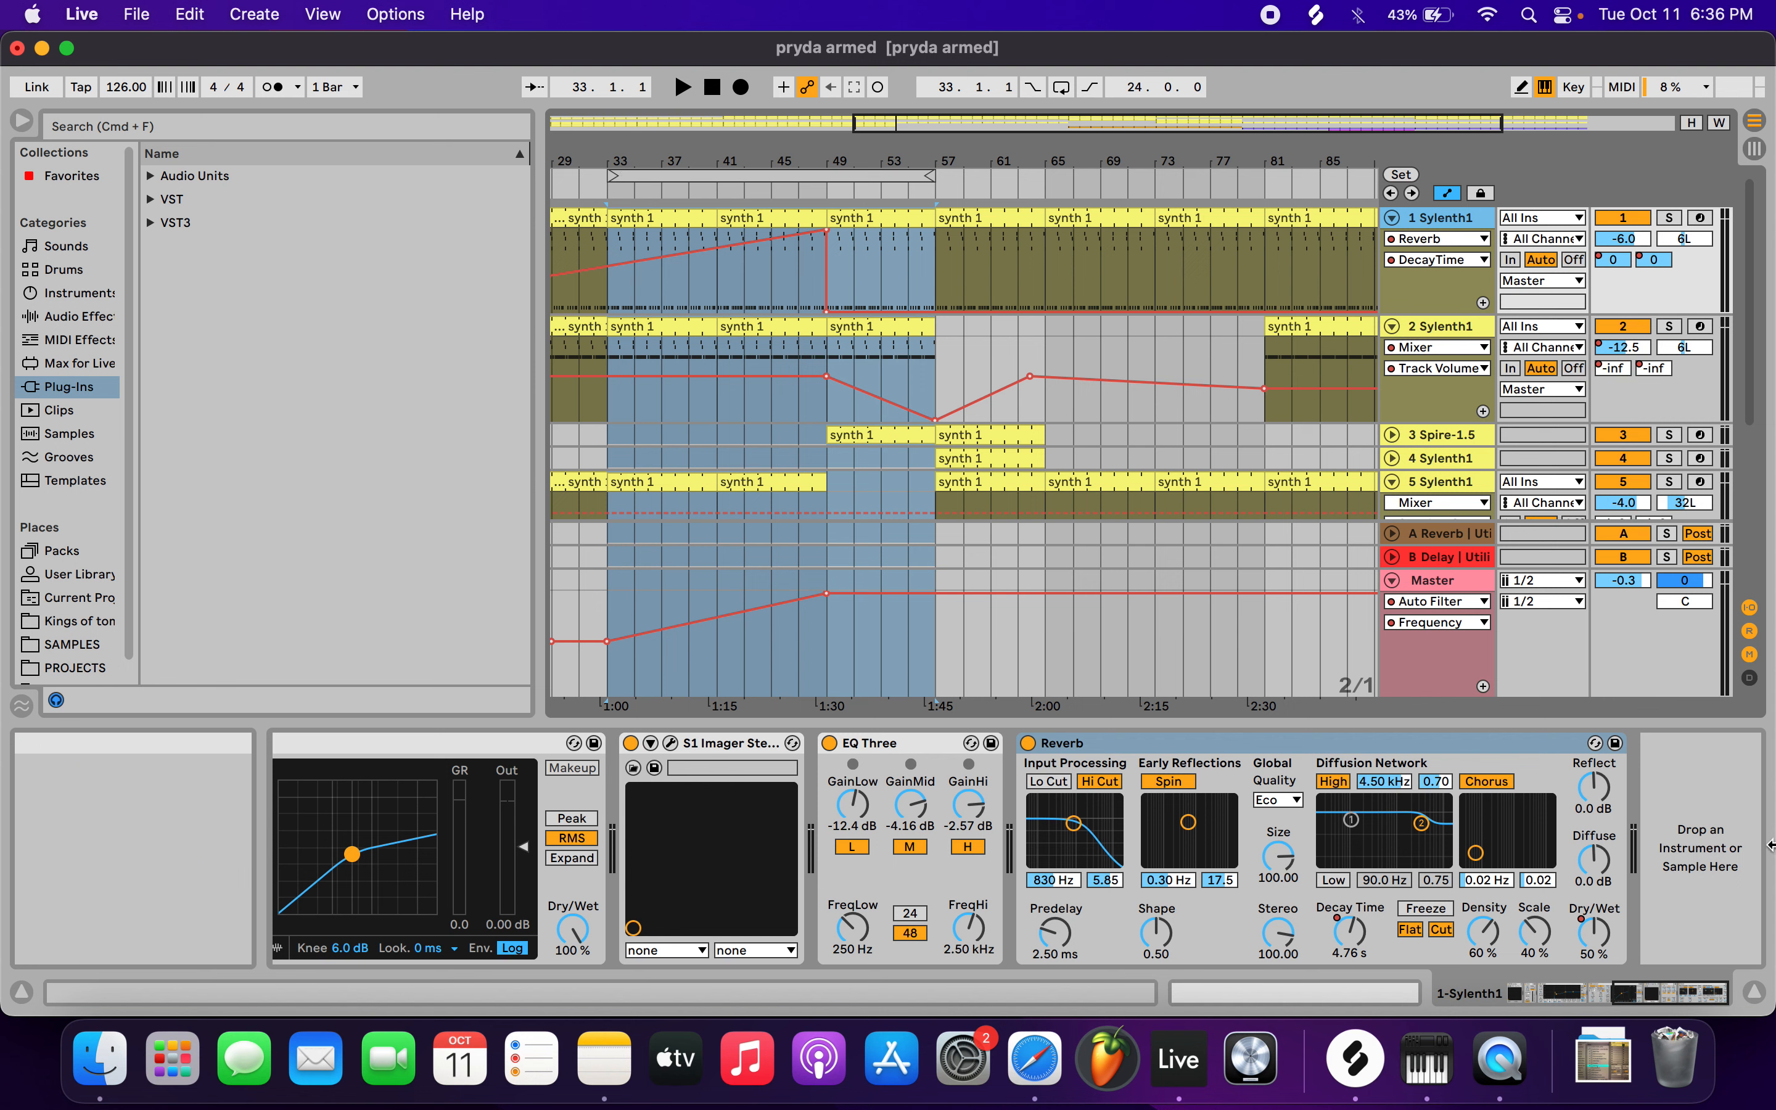
# - Play the arrangement from bar 33 and lower the master volume to -8.0 dB
pyautogui.click(1583, 937)
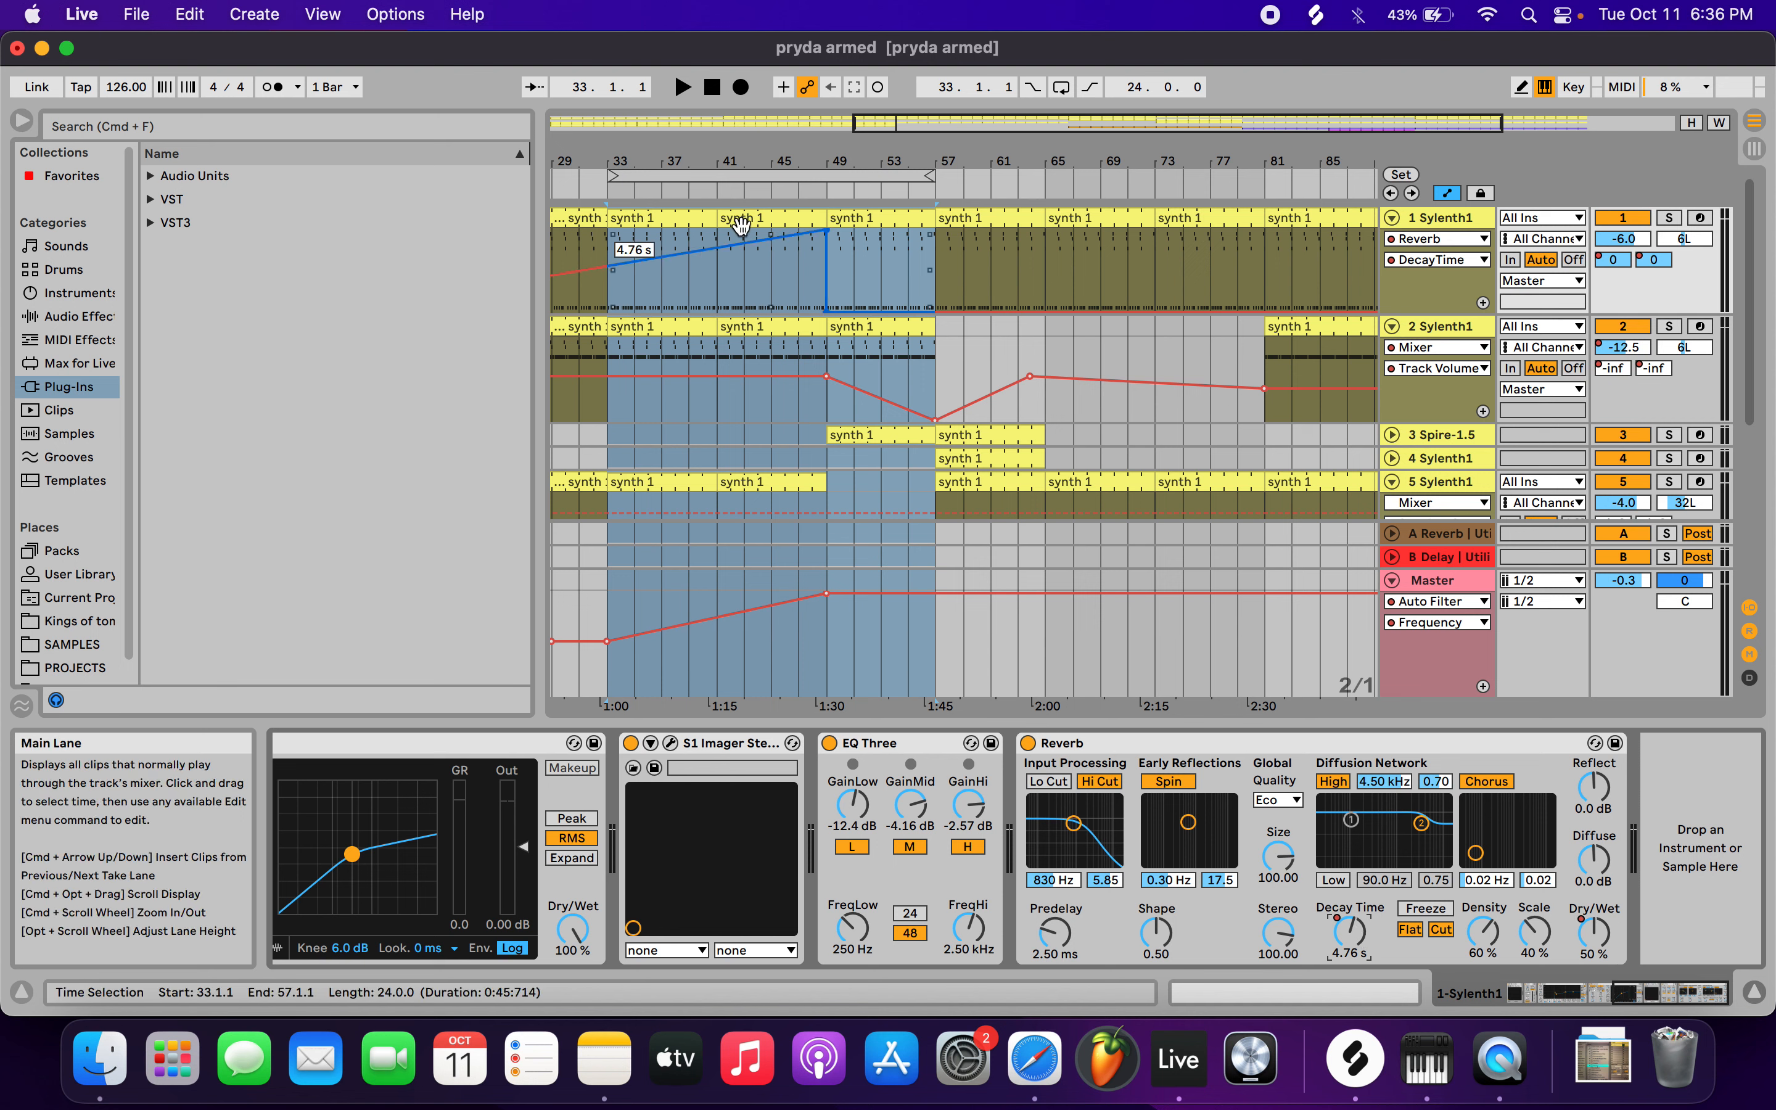
pyautogui.click(633, 174)
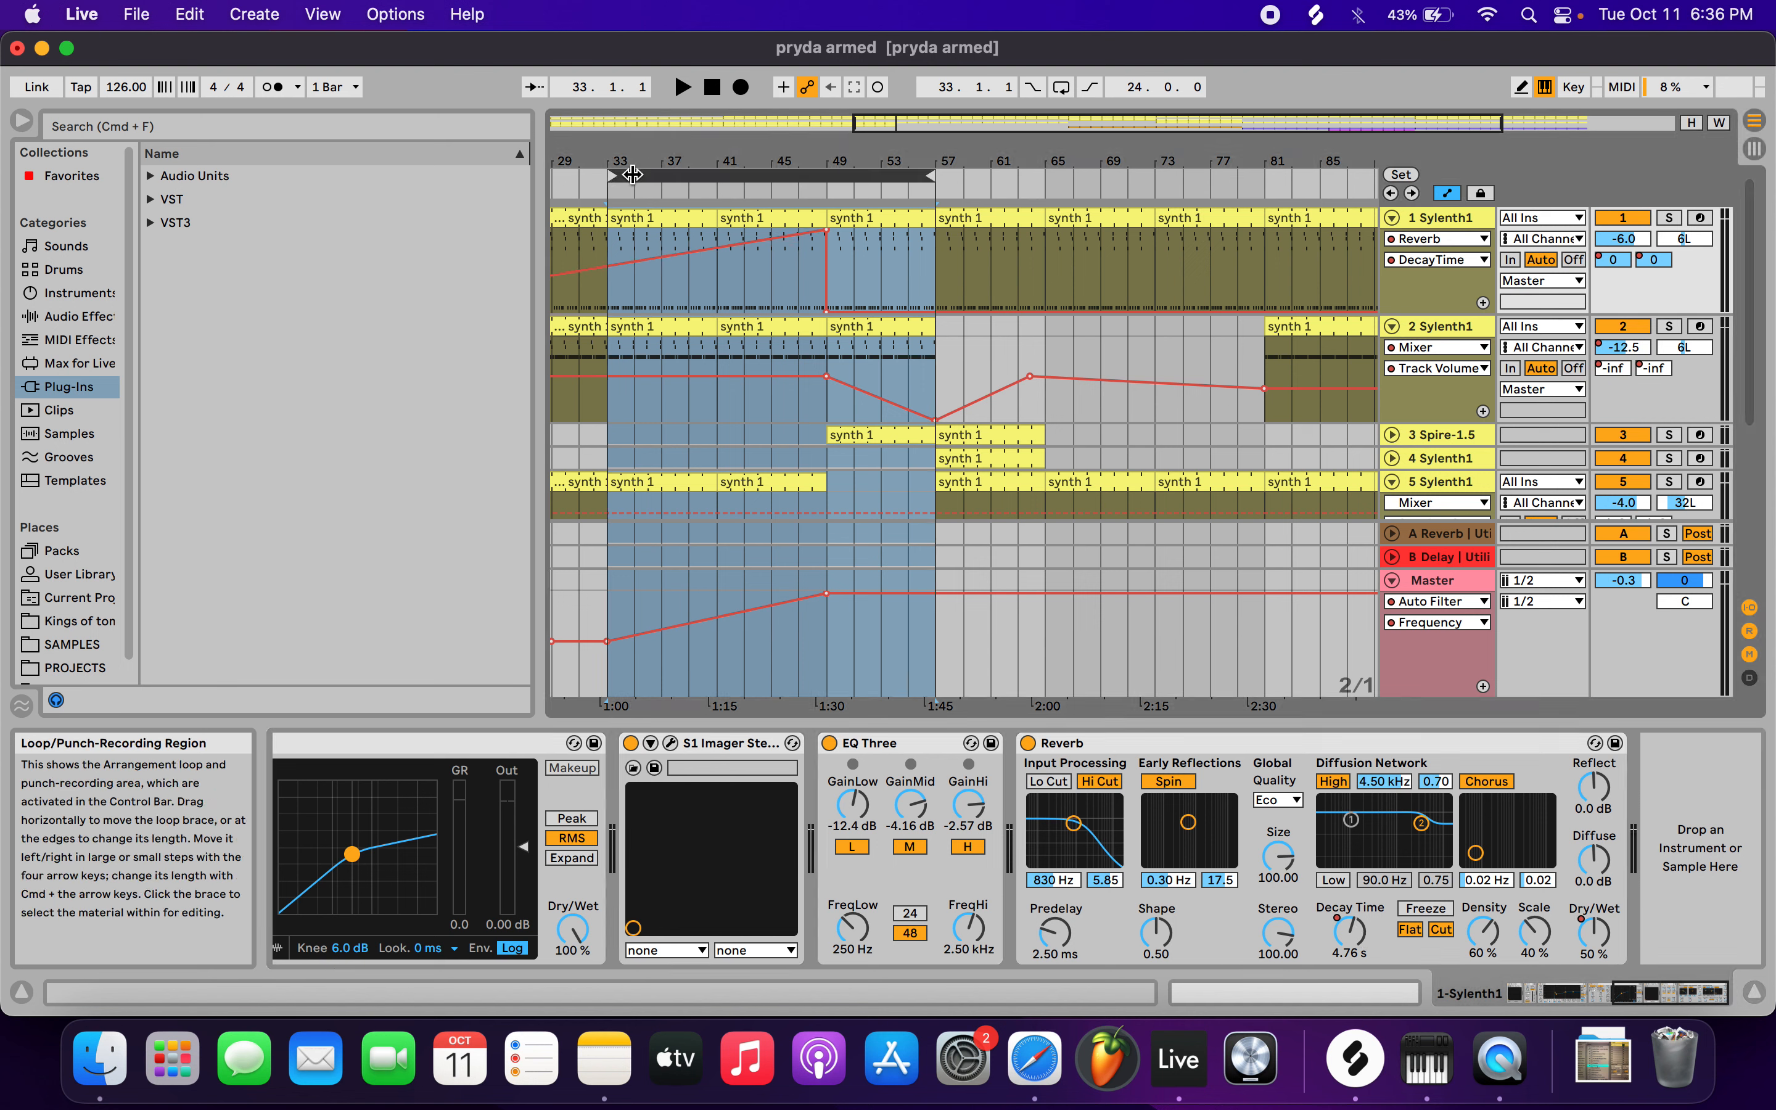
pyautogui.moveTo(1622, 580)
pyautogui.mouseDown()
pyautogui.moveTo(1622, 612)
pyautogui.moveTo(1637, 587)
pyautogui.mouseUp()
pyautogui.press('space')
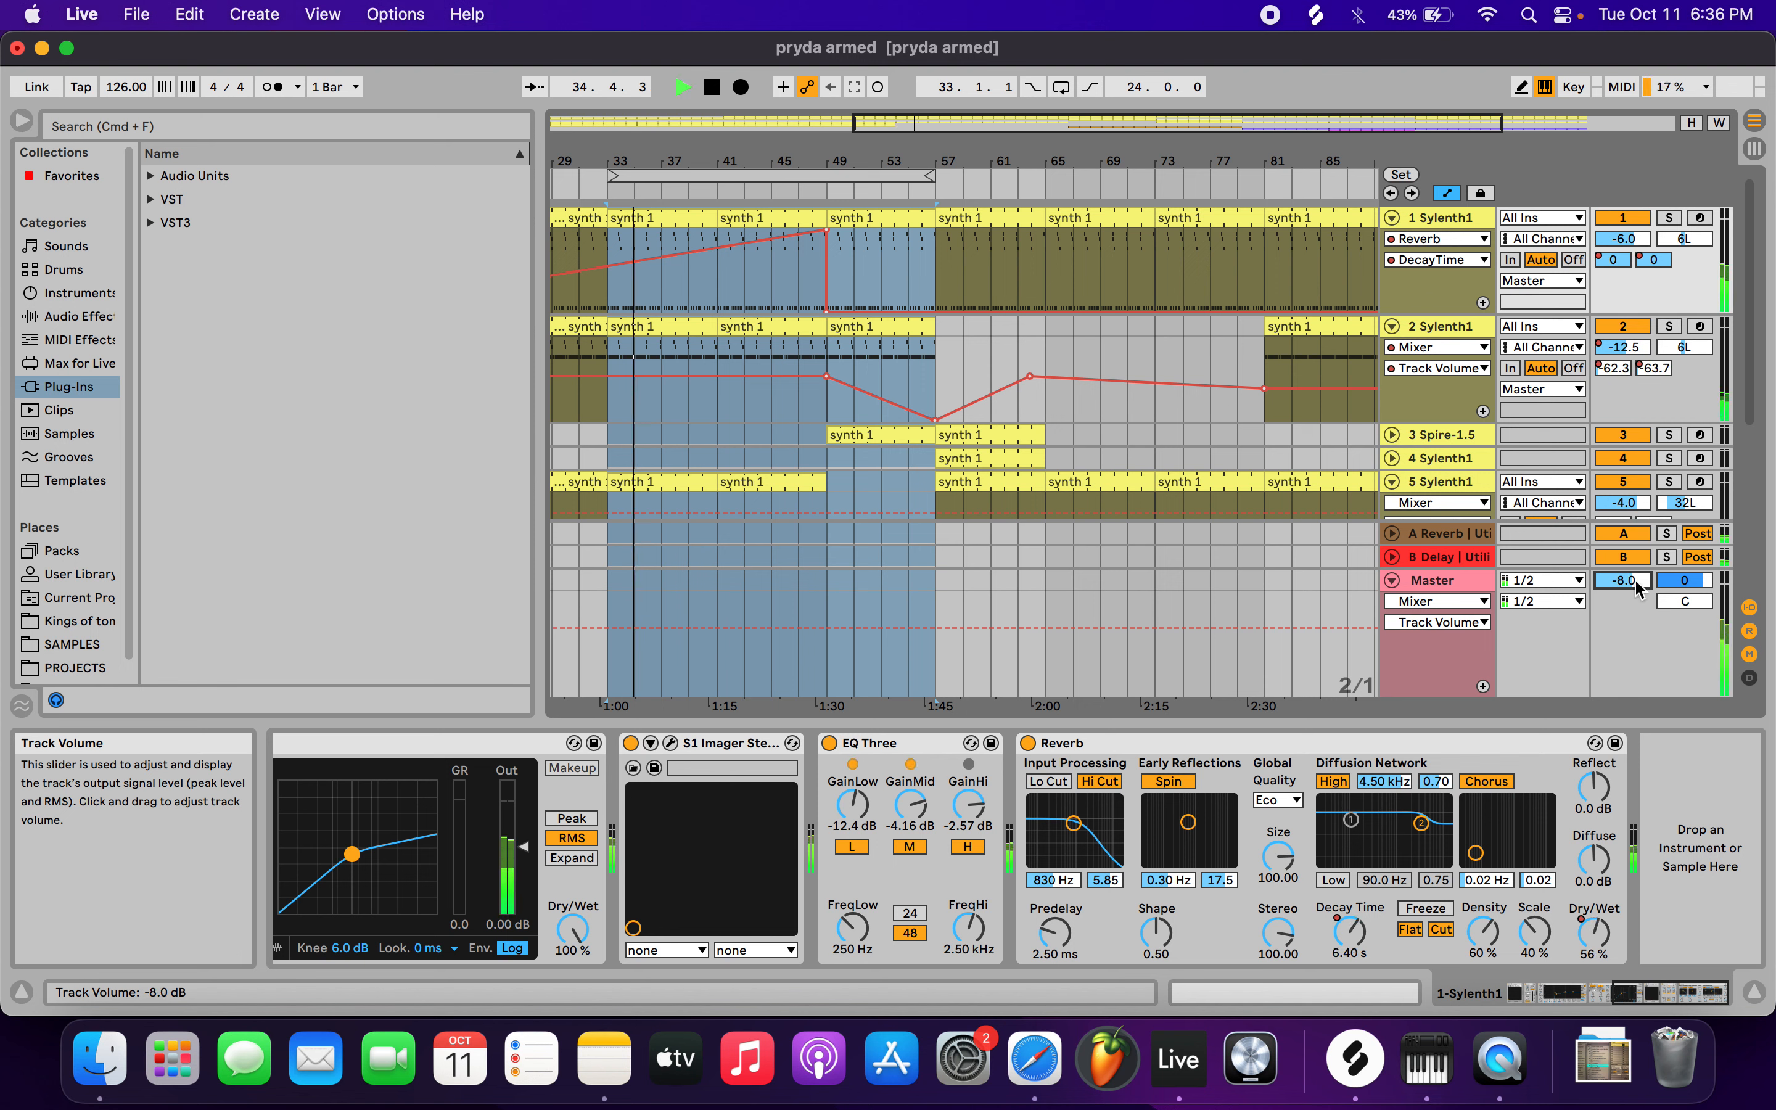
# - Fold tracks 2 Sylenth1, 5 Sylenth1 and 8 Kick_06, and raise the master volume to -3.7 dB
pyautogui.click(1392, 326)
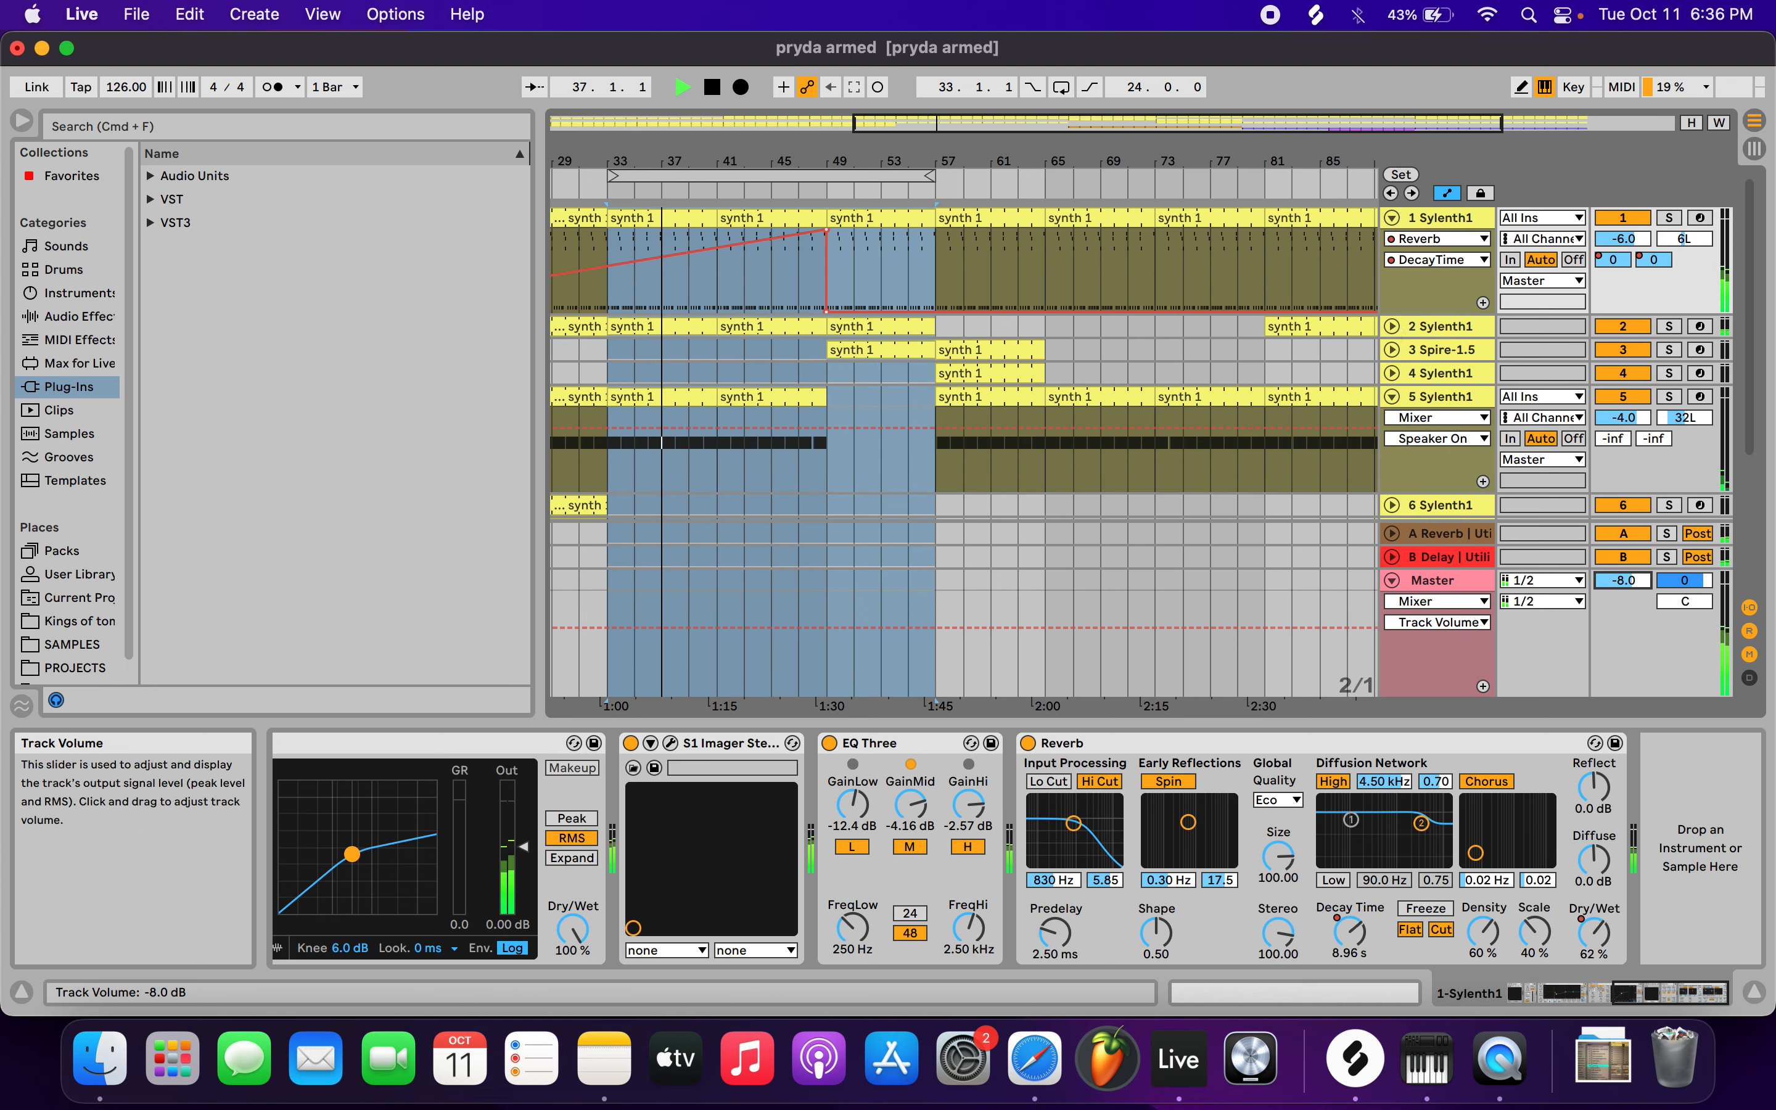
pyautogui.moveTo(1622, 579); pyautogui.dragTo(1622, 554)
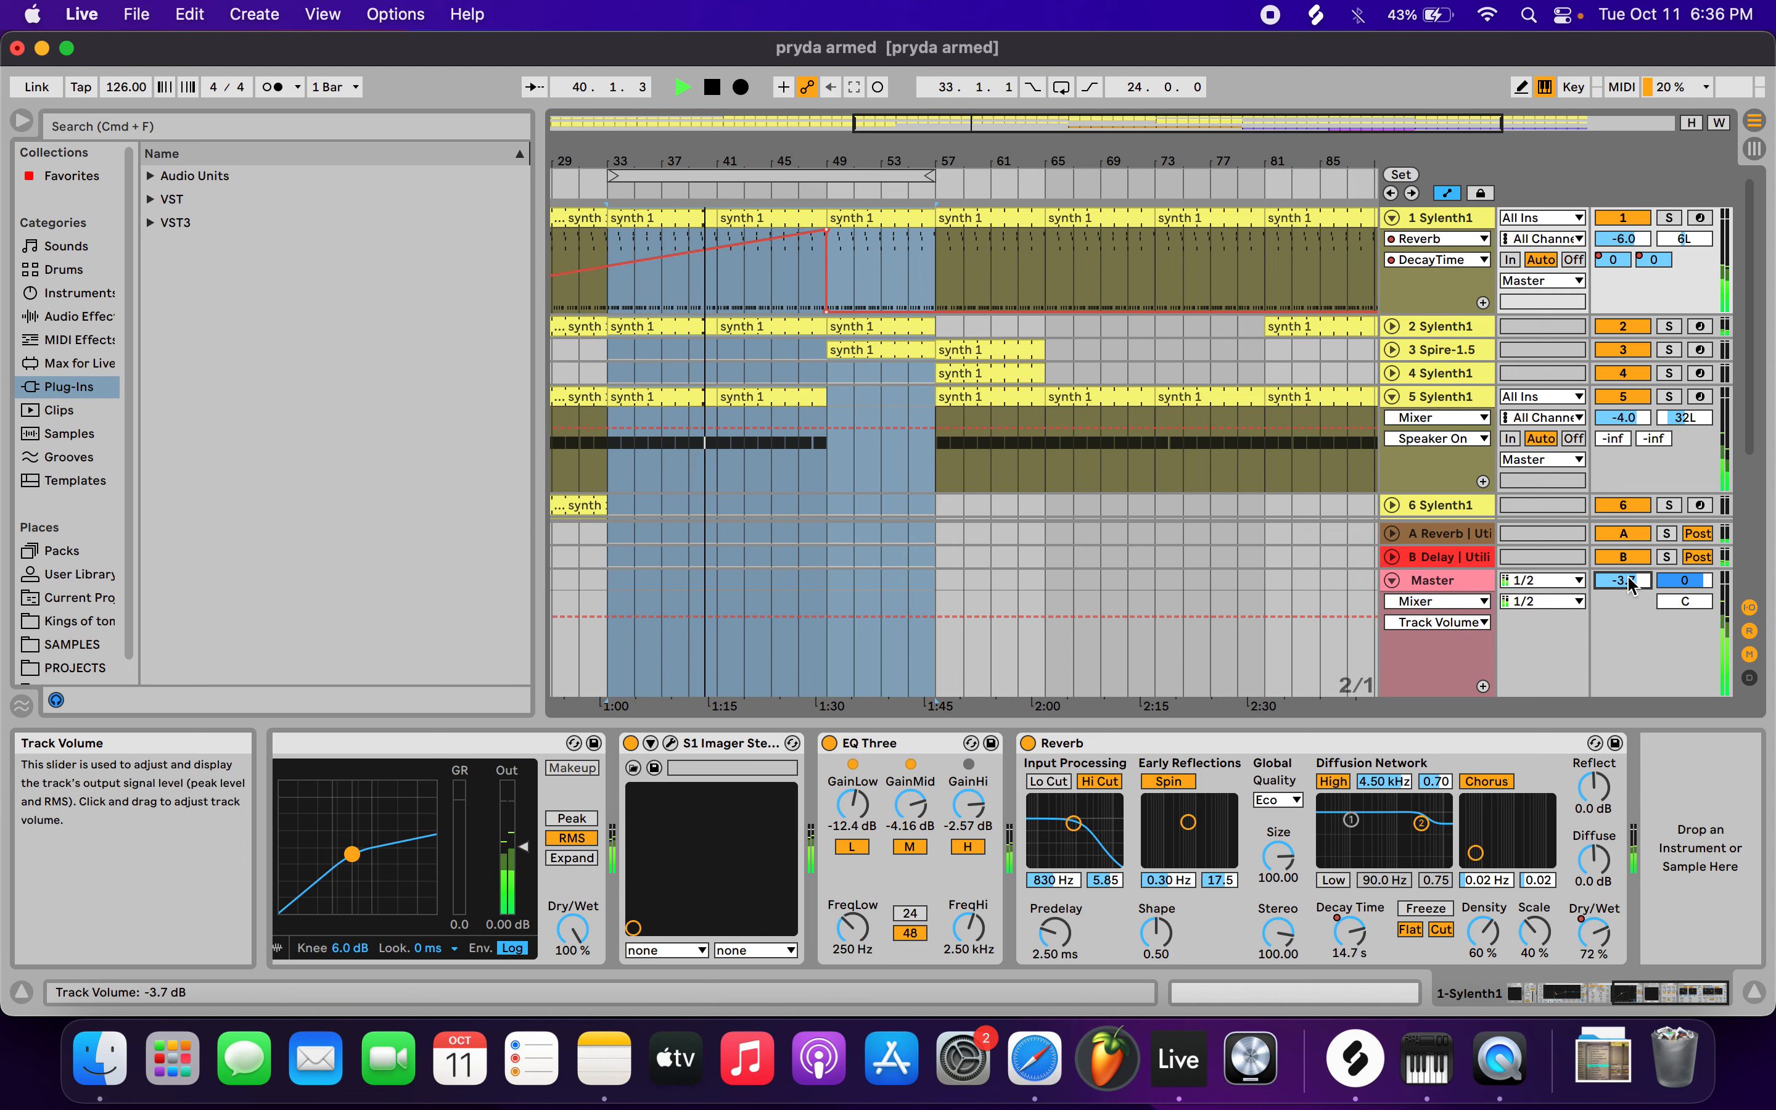
pyautogui.click(1393, 397)
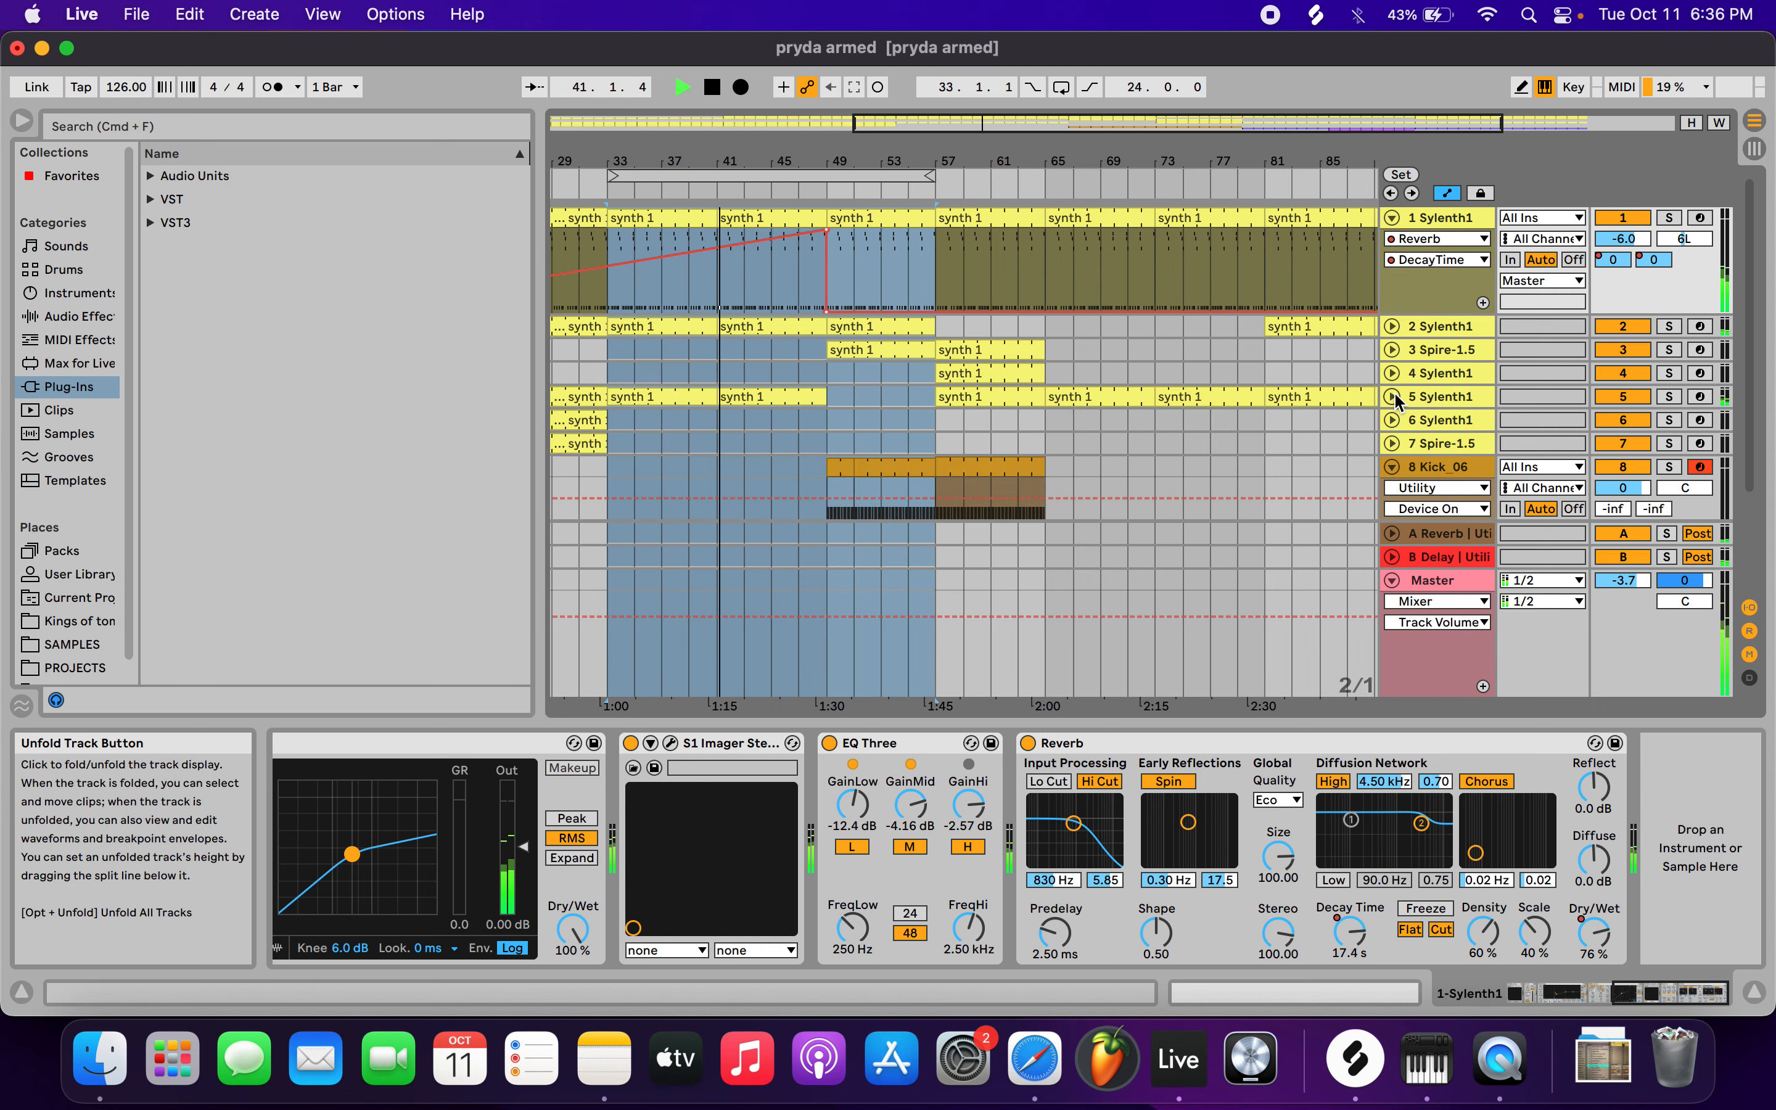
pyautogui.click(1392, 466)
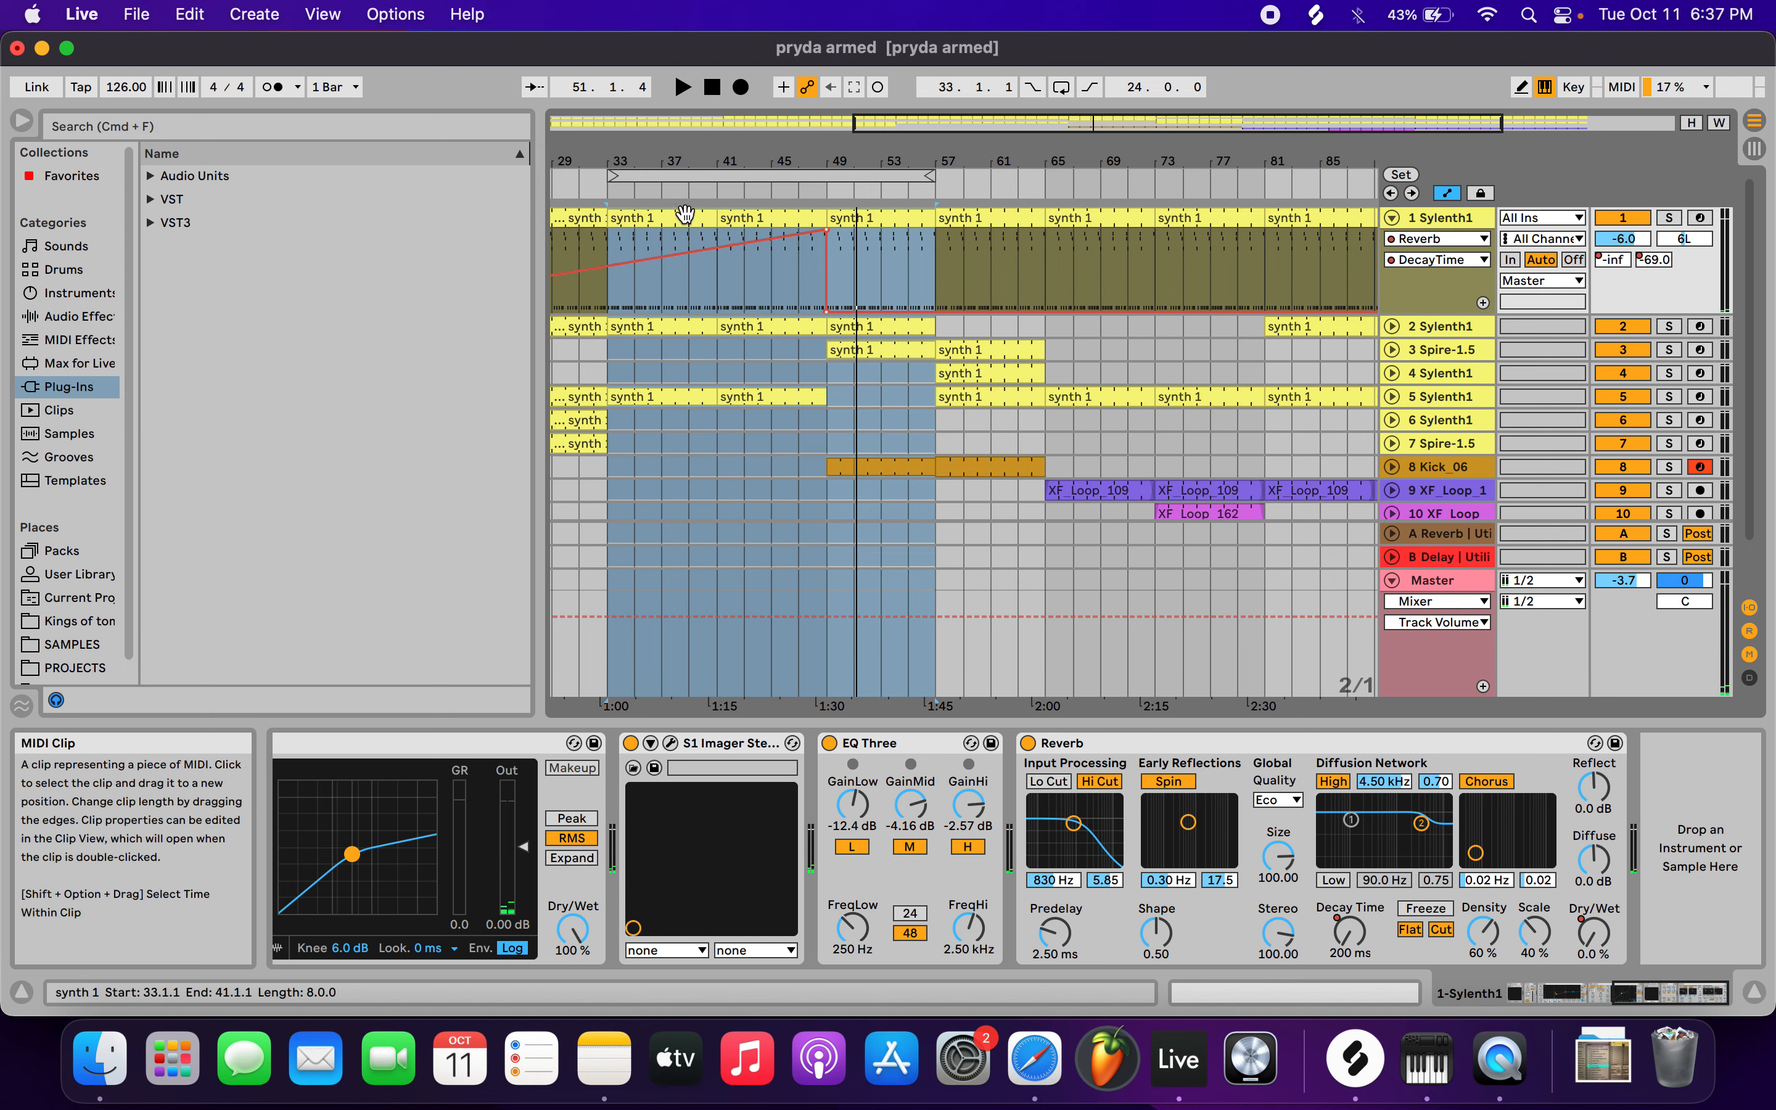
# - Delete the Reverb device from the 1 Sylenth1 track
pyautogui.click(639, 212)
pyautogui.click(763, 217)
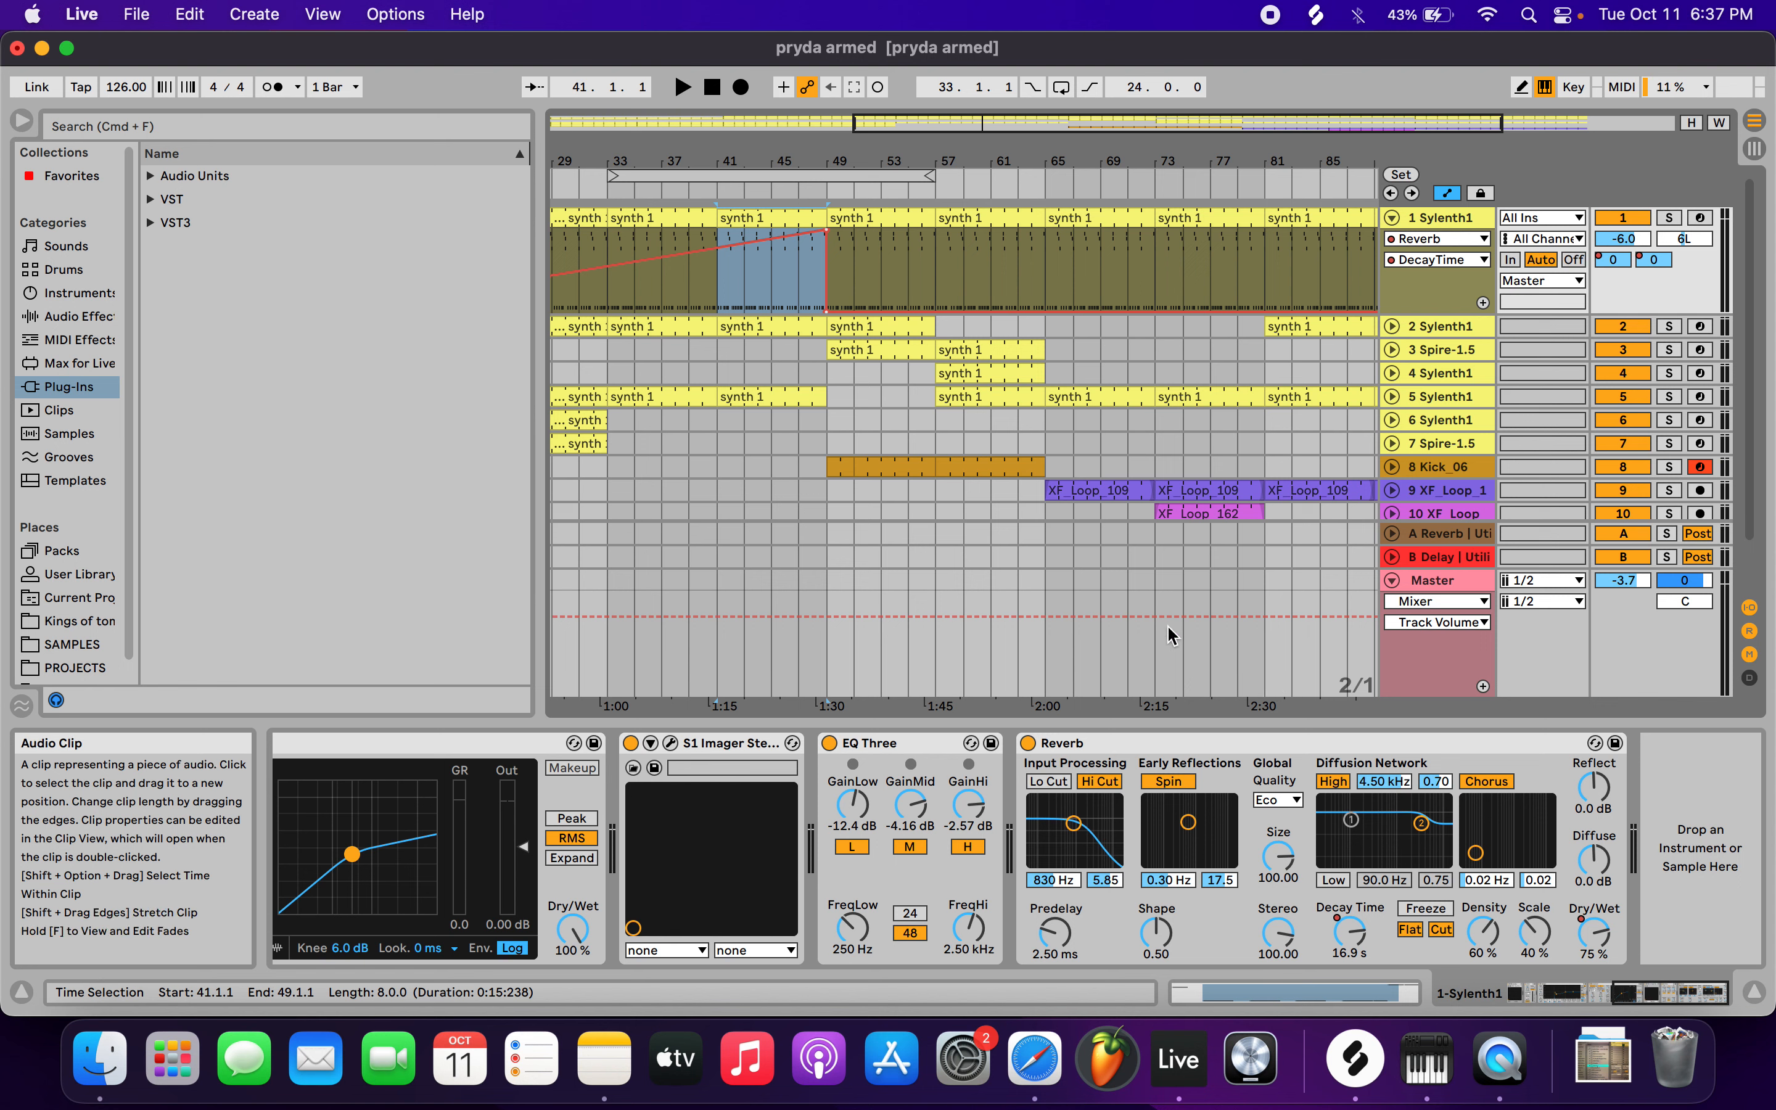
pyautogui.hscroll(-5, 983, 250)
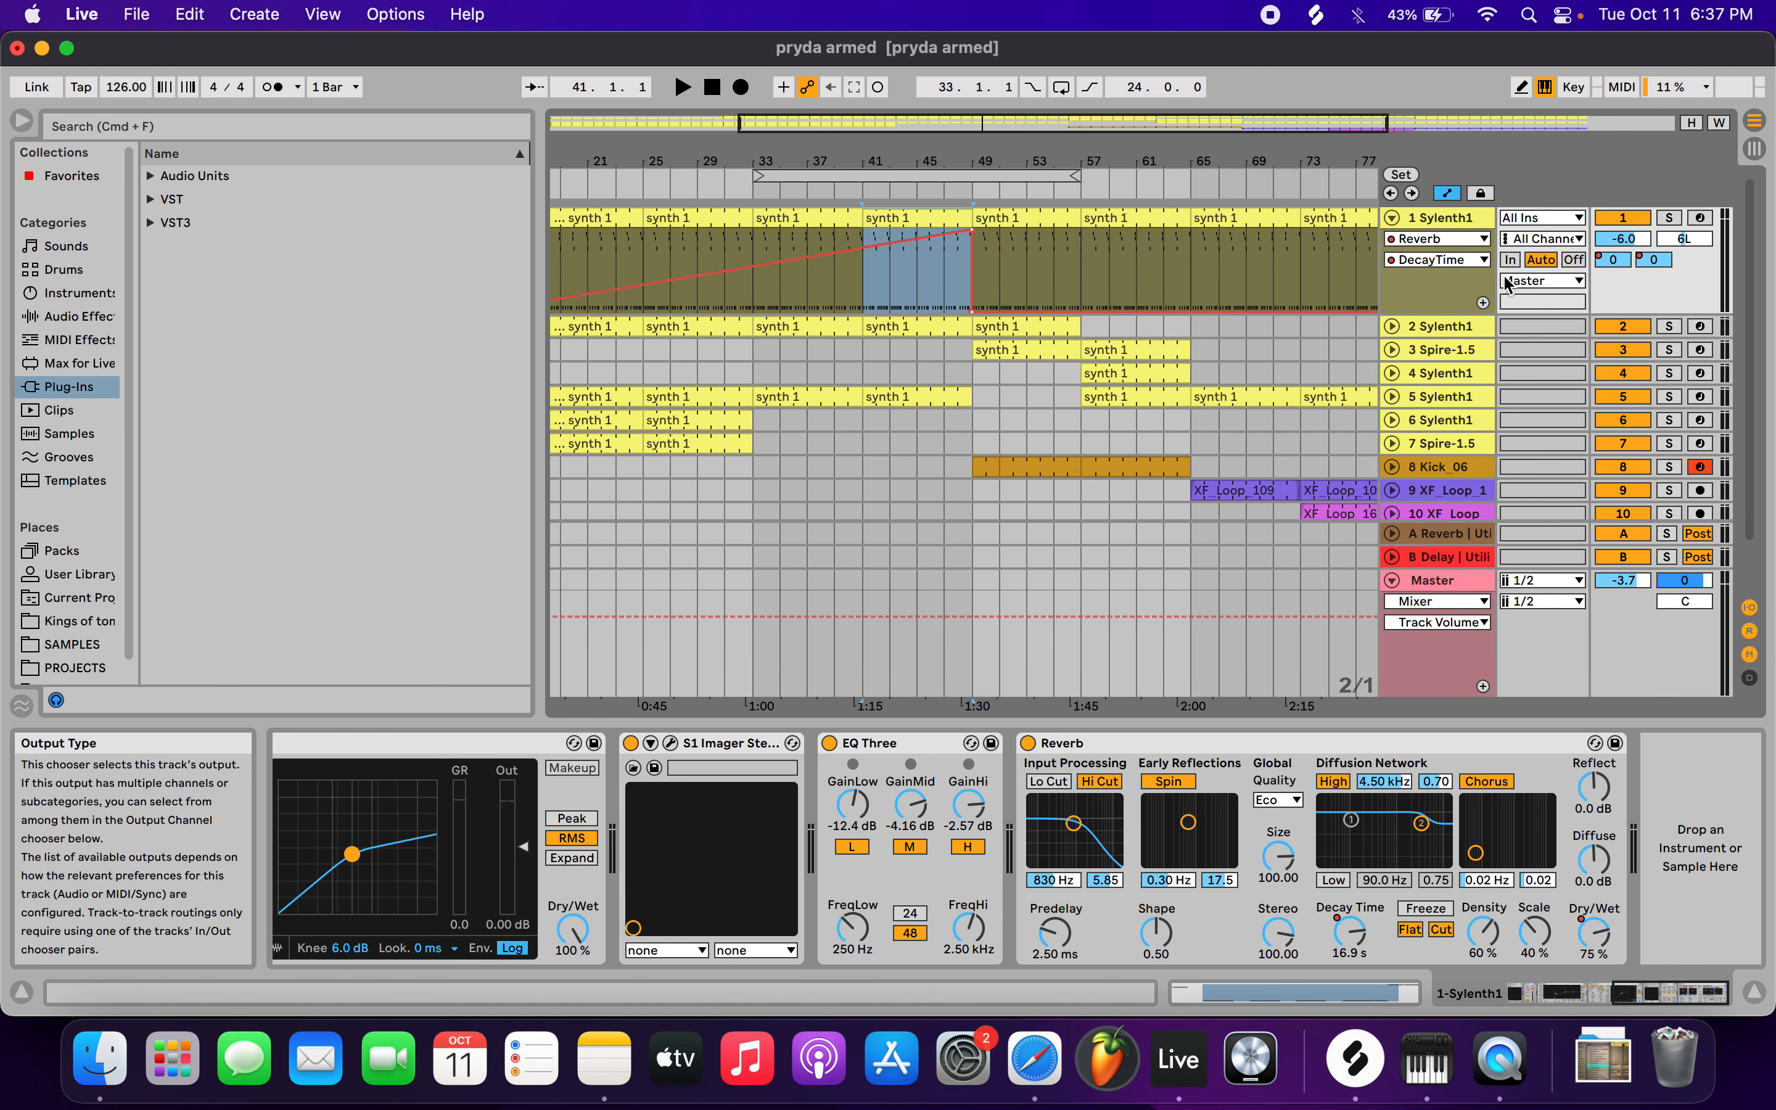
pyautogui.click(1416, 239)
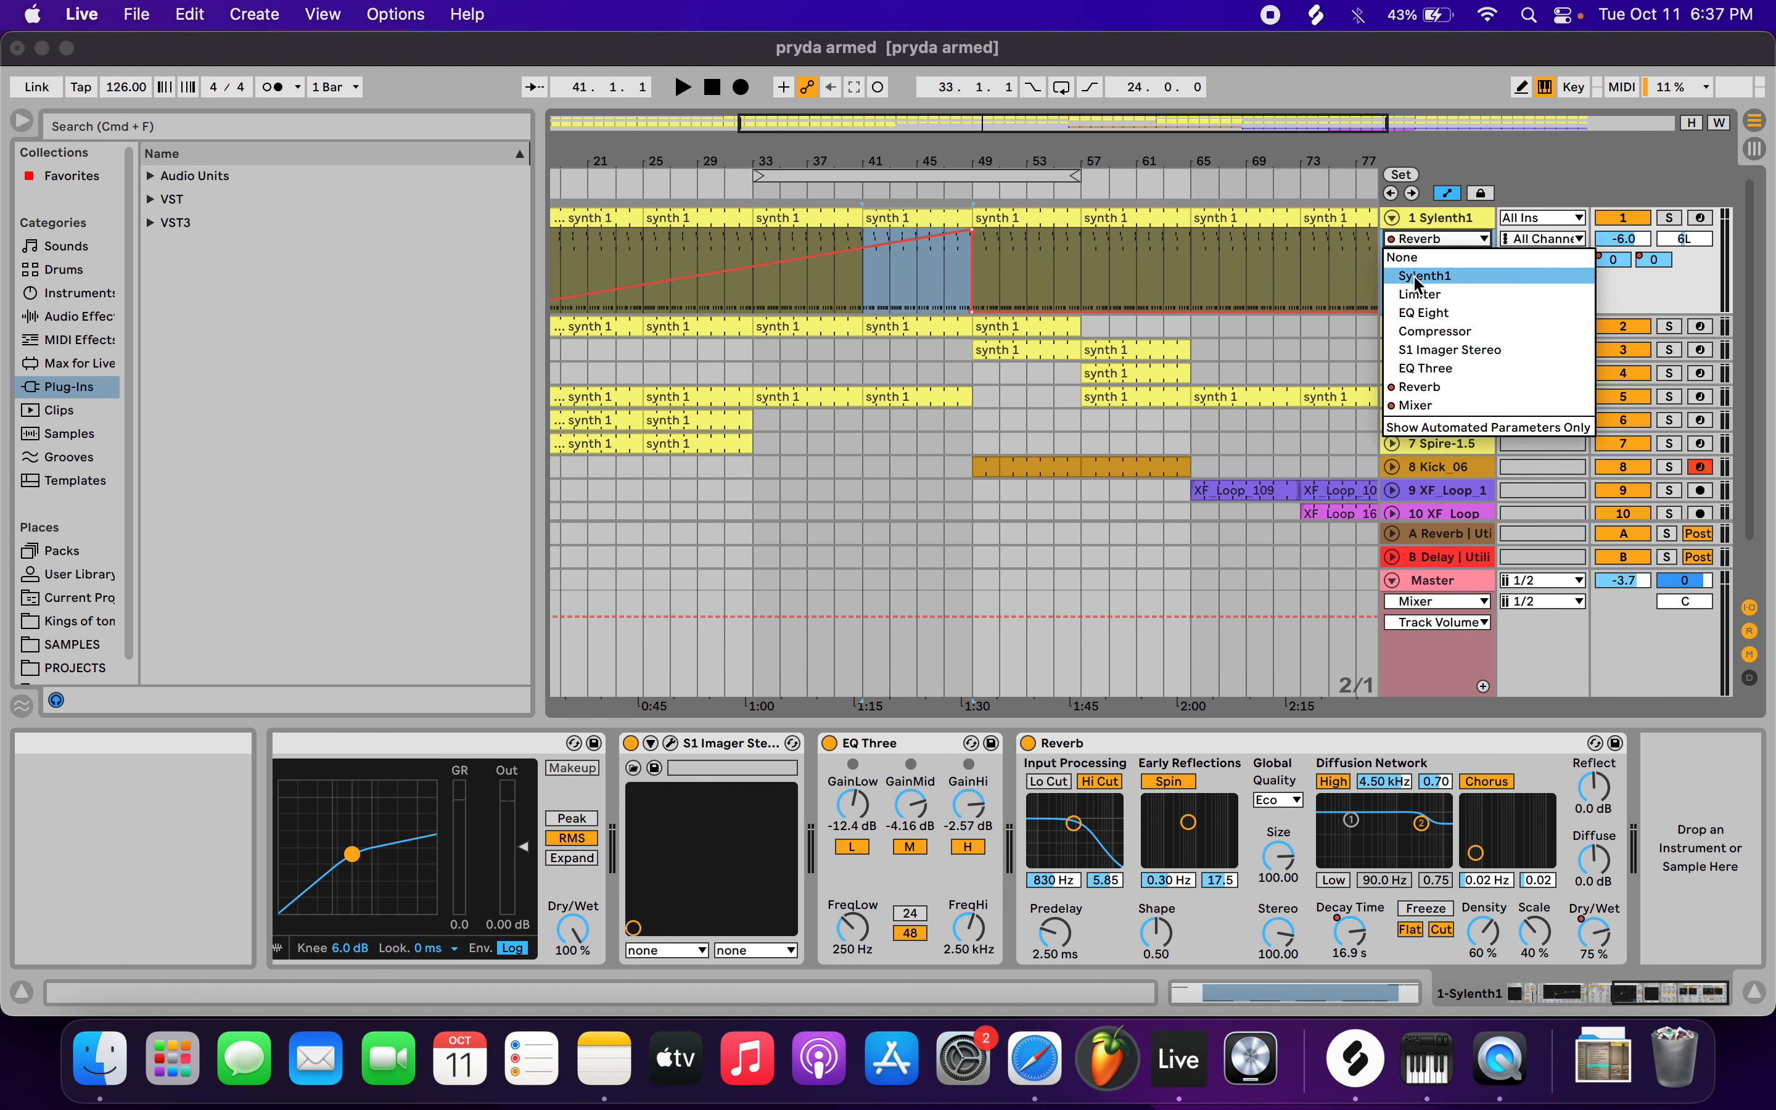
pyautogui.click(1424, 218)
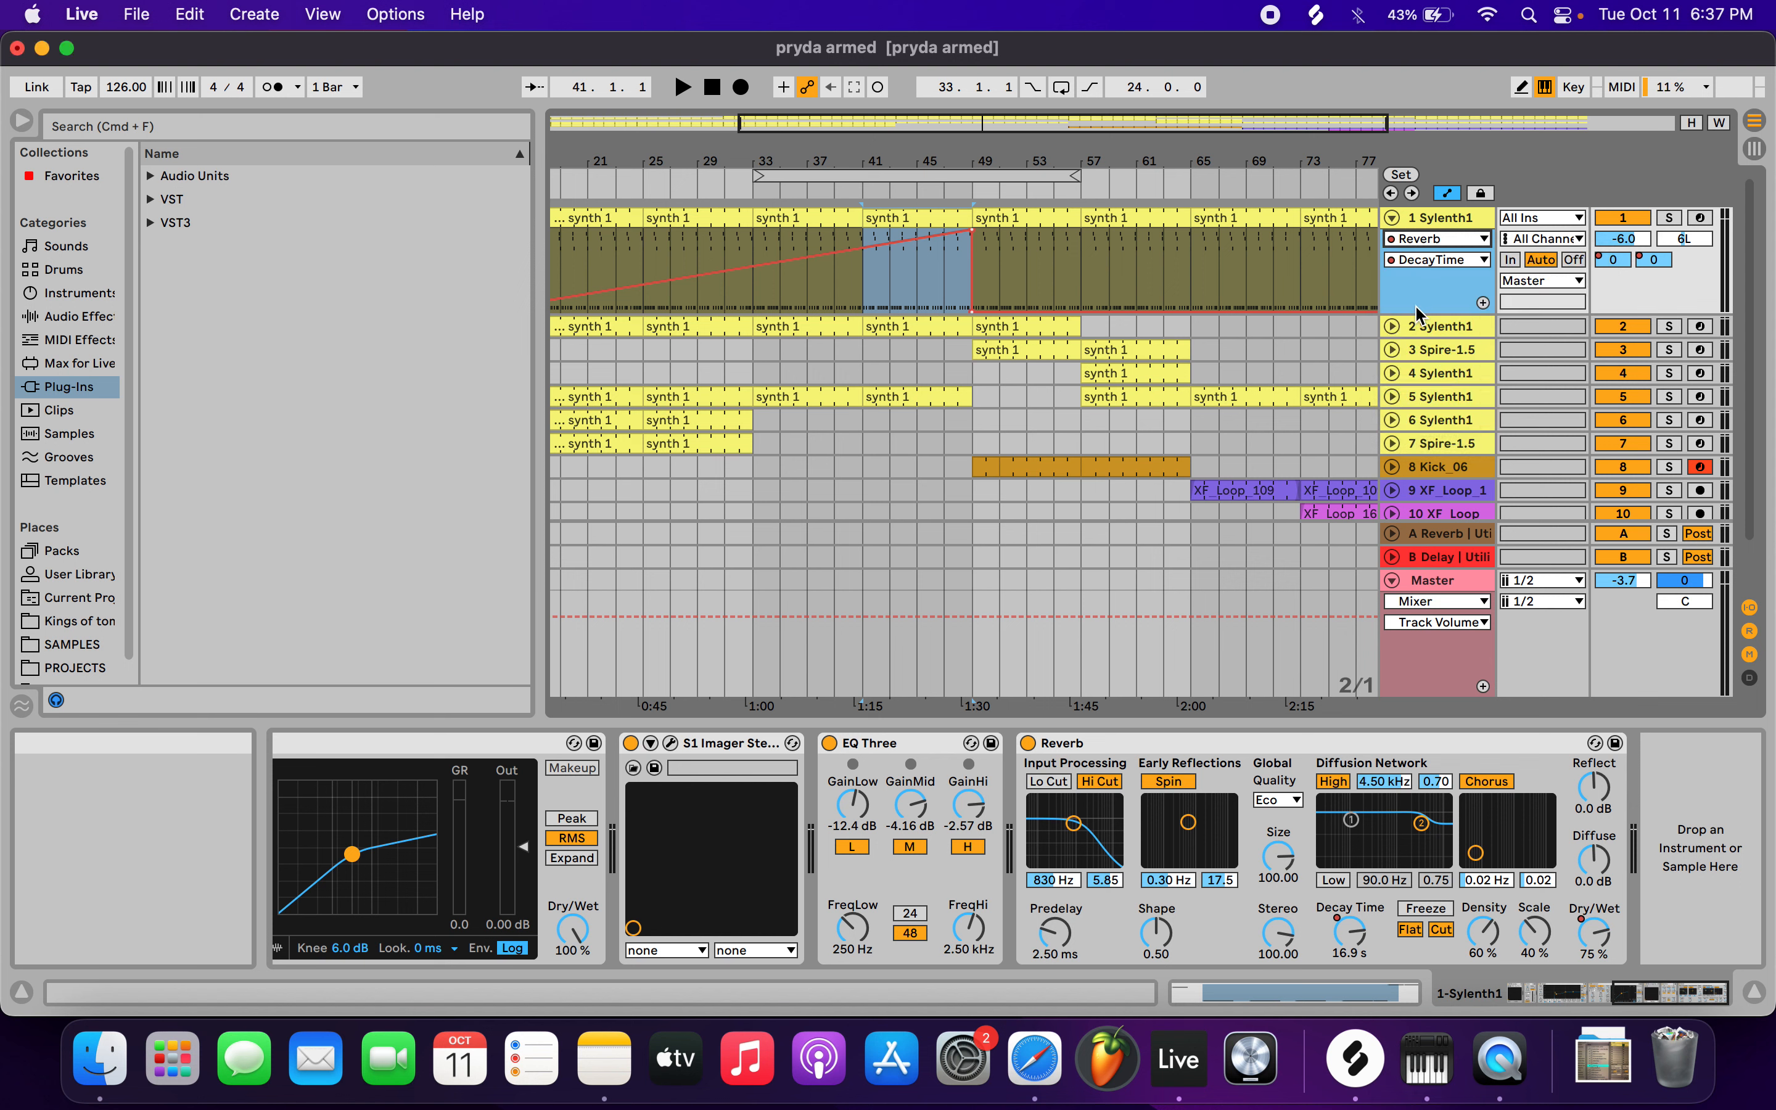
pyautogui.click(1236, 744)
pyautogui.press('Delete')
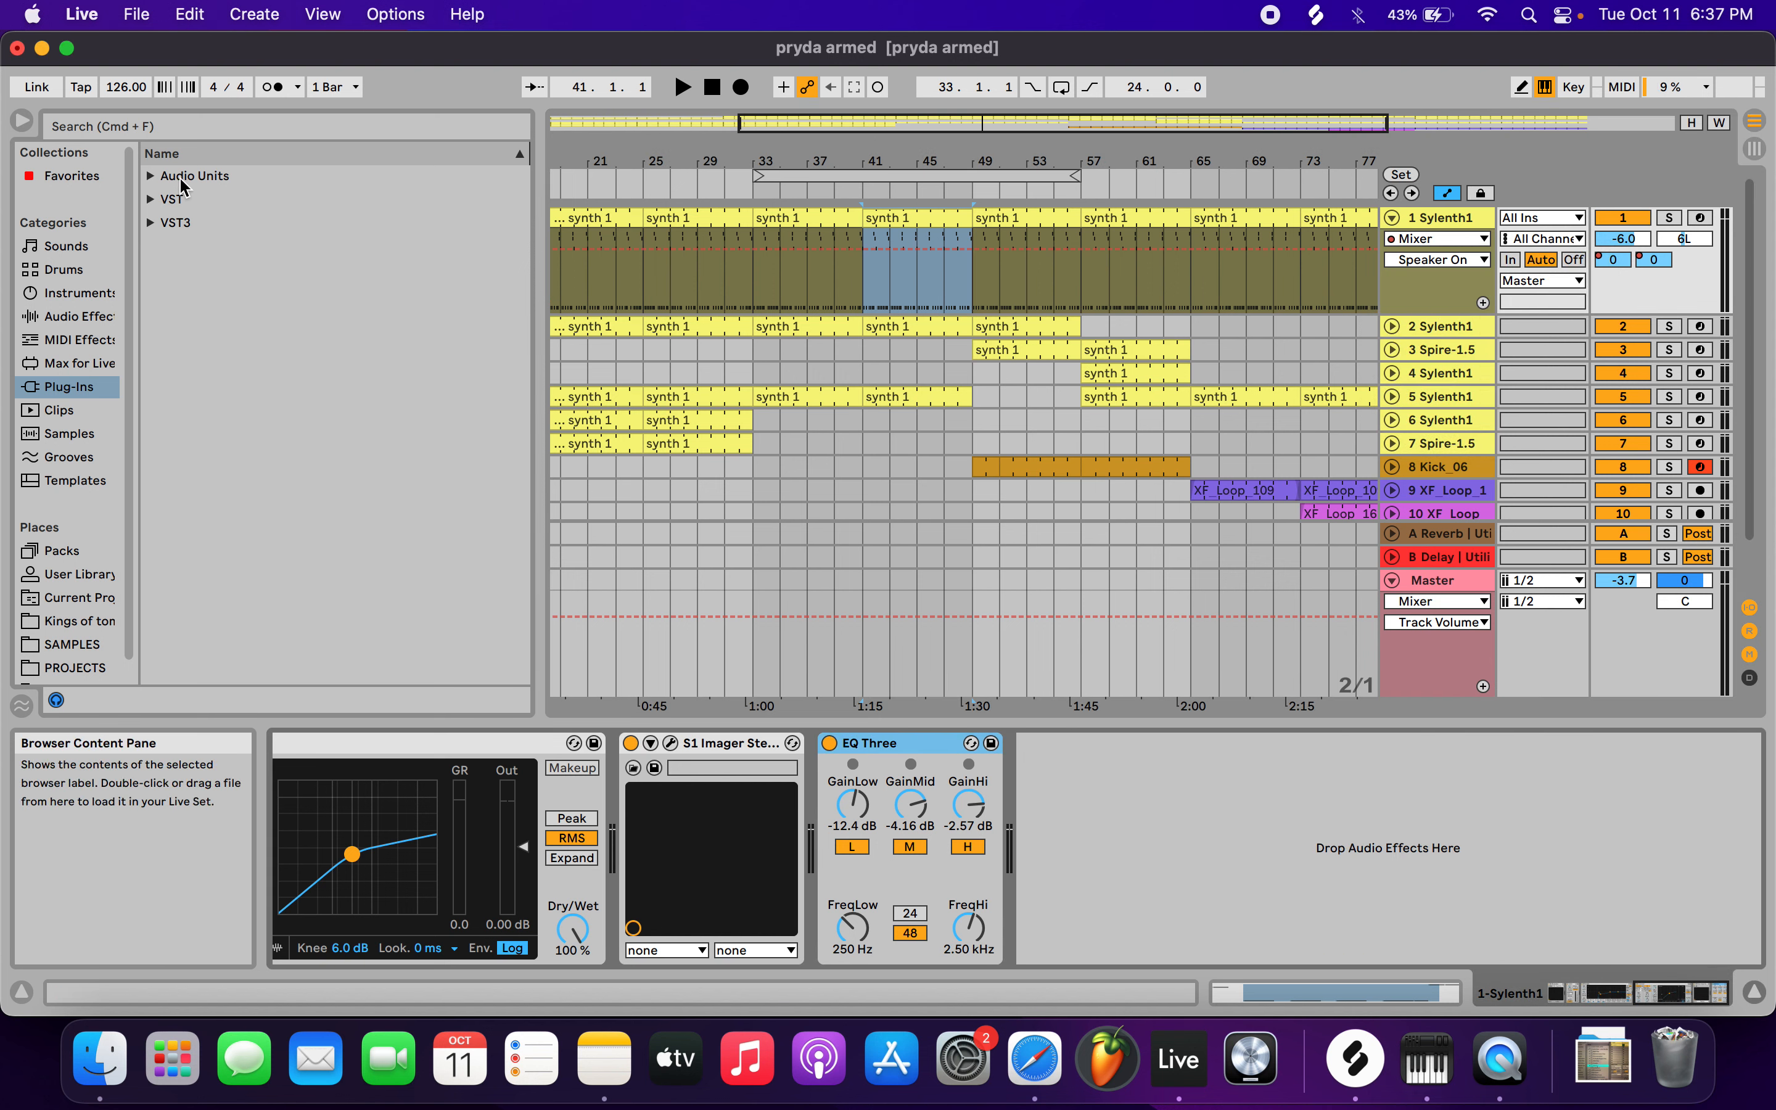
# - Search all browser content for "reverb" and add a new Reverb device after EQ Three on the 1 Sylenth1 track
pyautogui.click(108, 131)
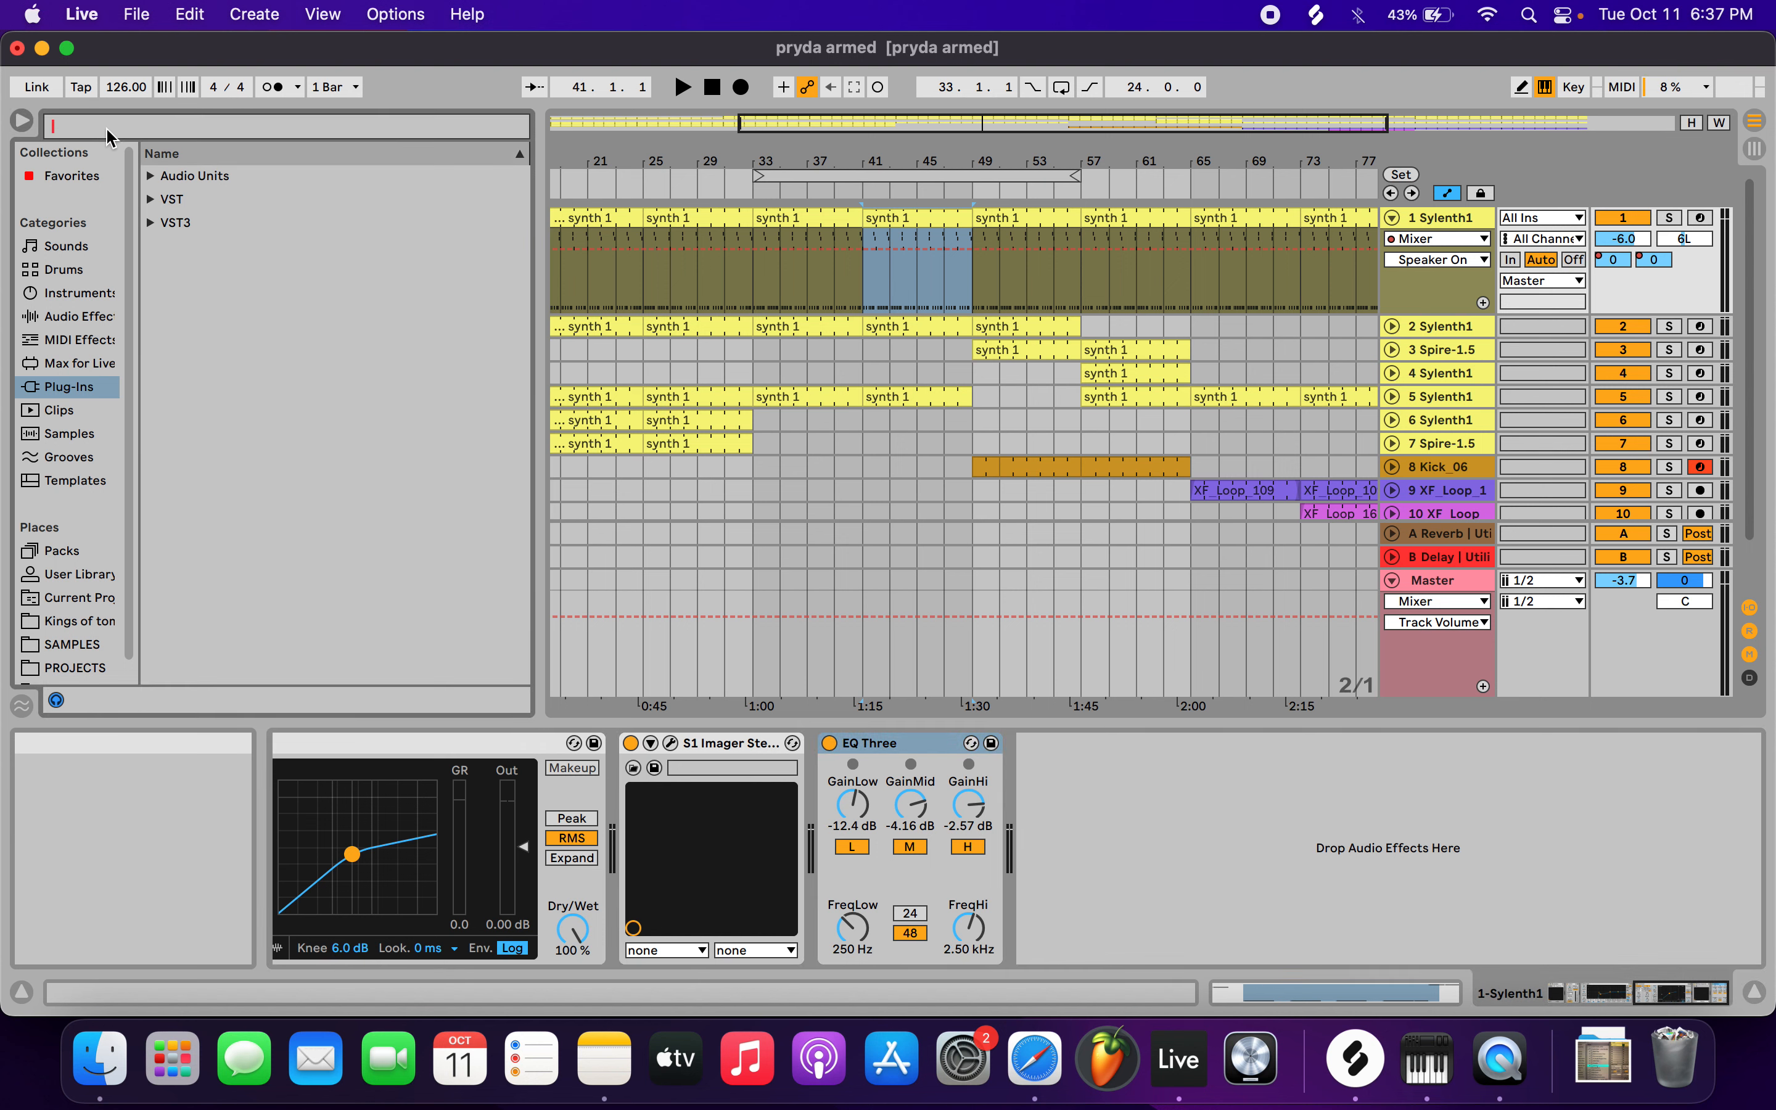
pyautogui.write('reverb')
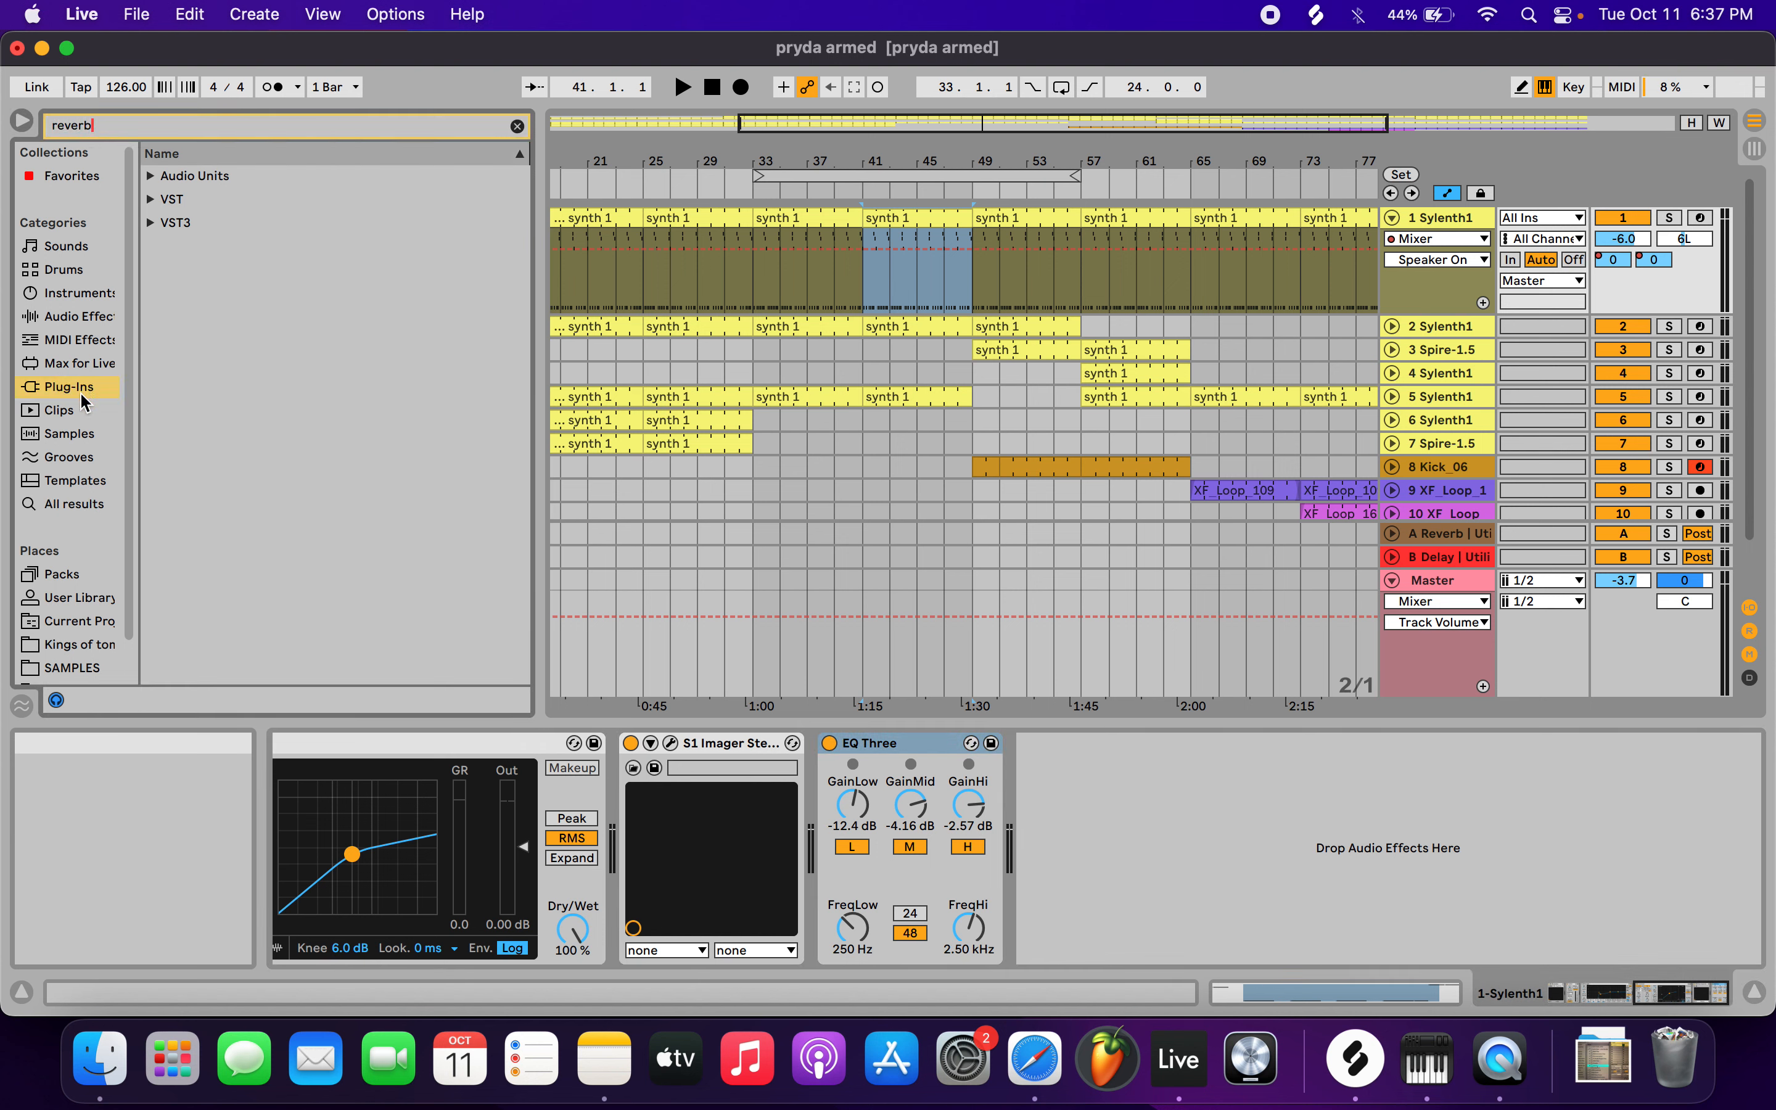
pyautogui.click(62, 504)
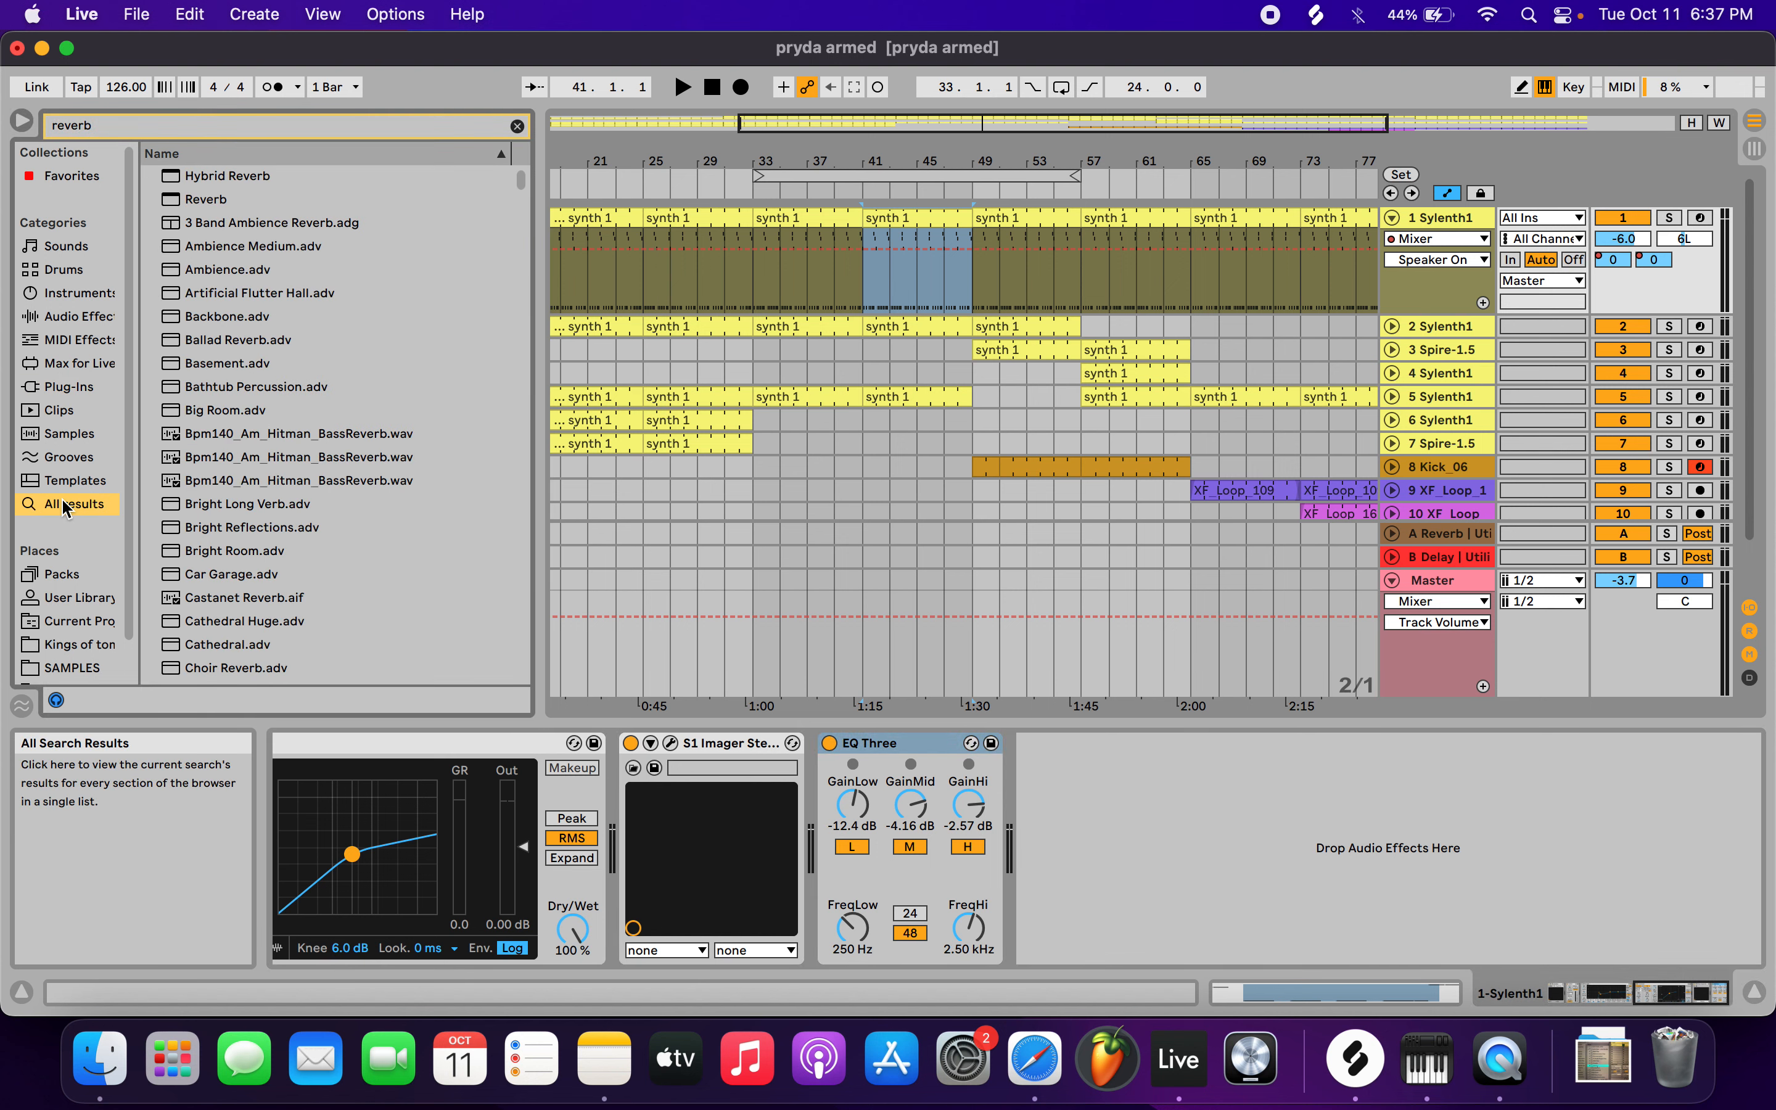
pyautogui.doubleClick(207, 203)
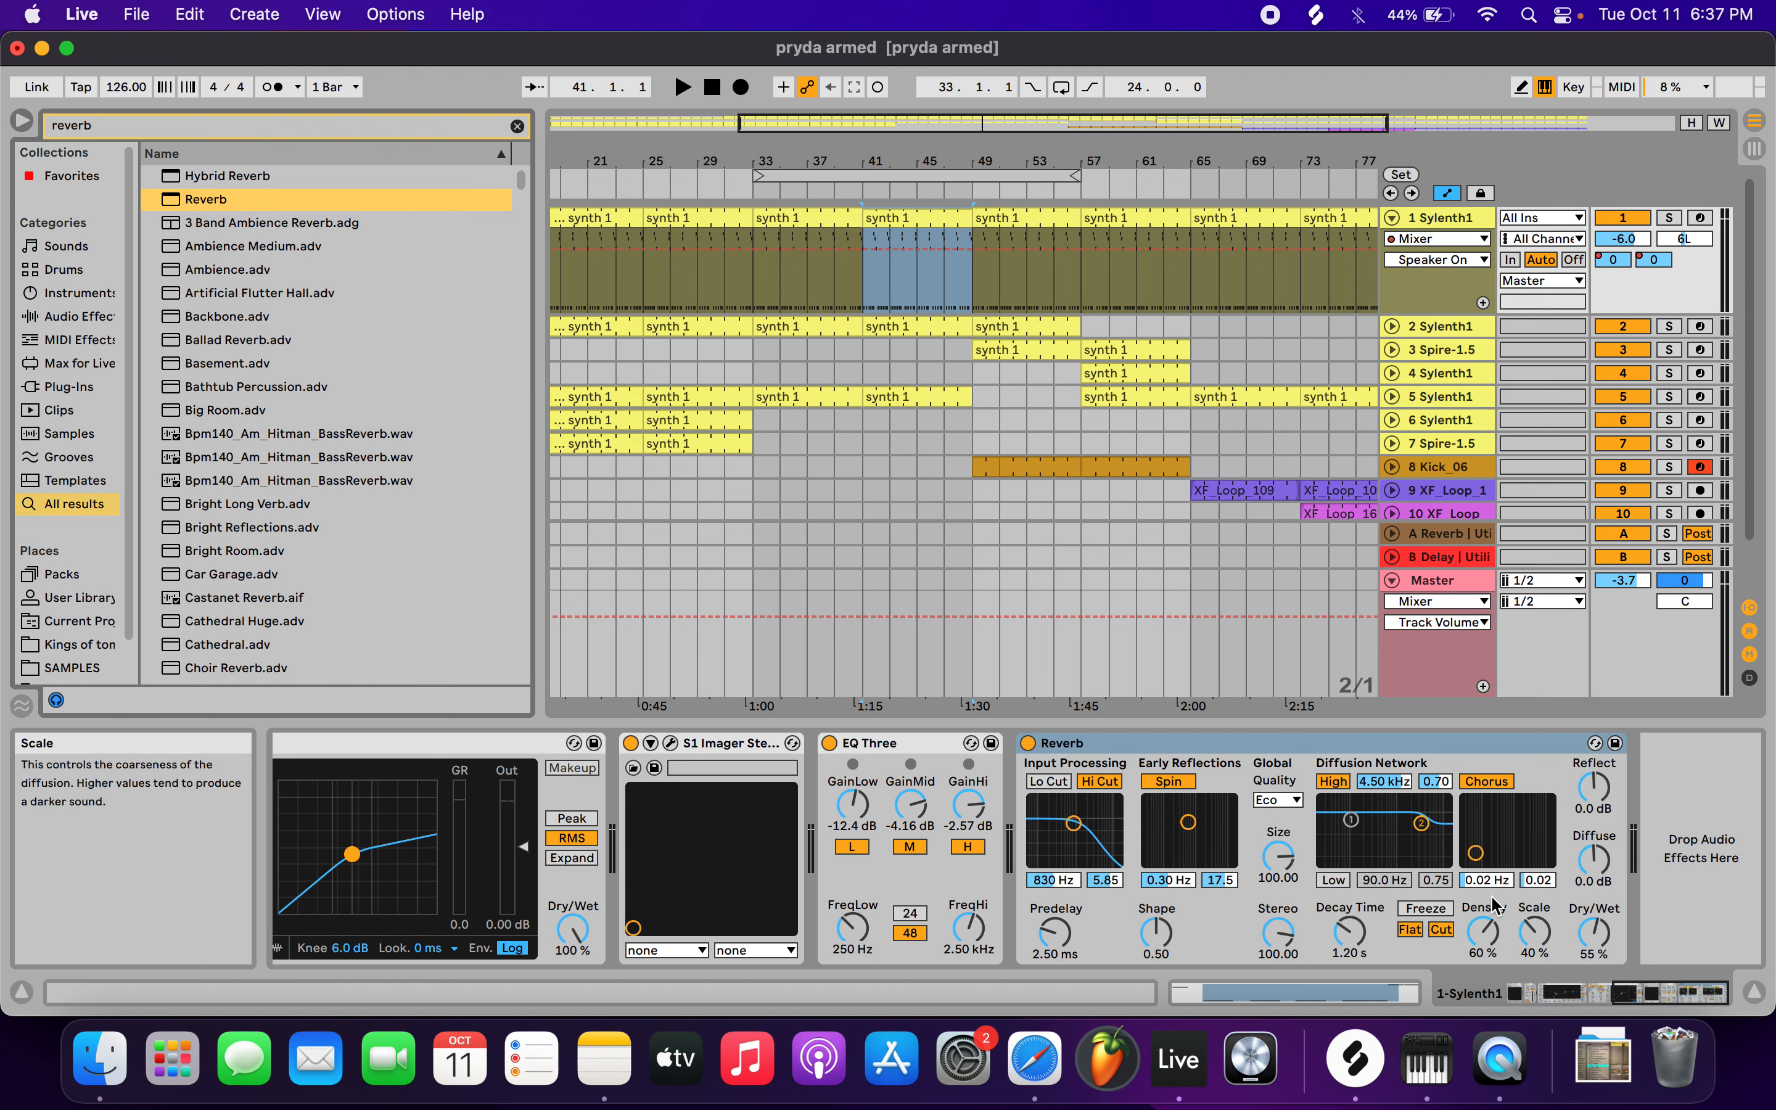
# - Set the Reverb's quality to High, its size to 500 and its stereo width to 120
pyautogui.click(1278, 801)
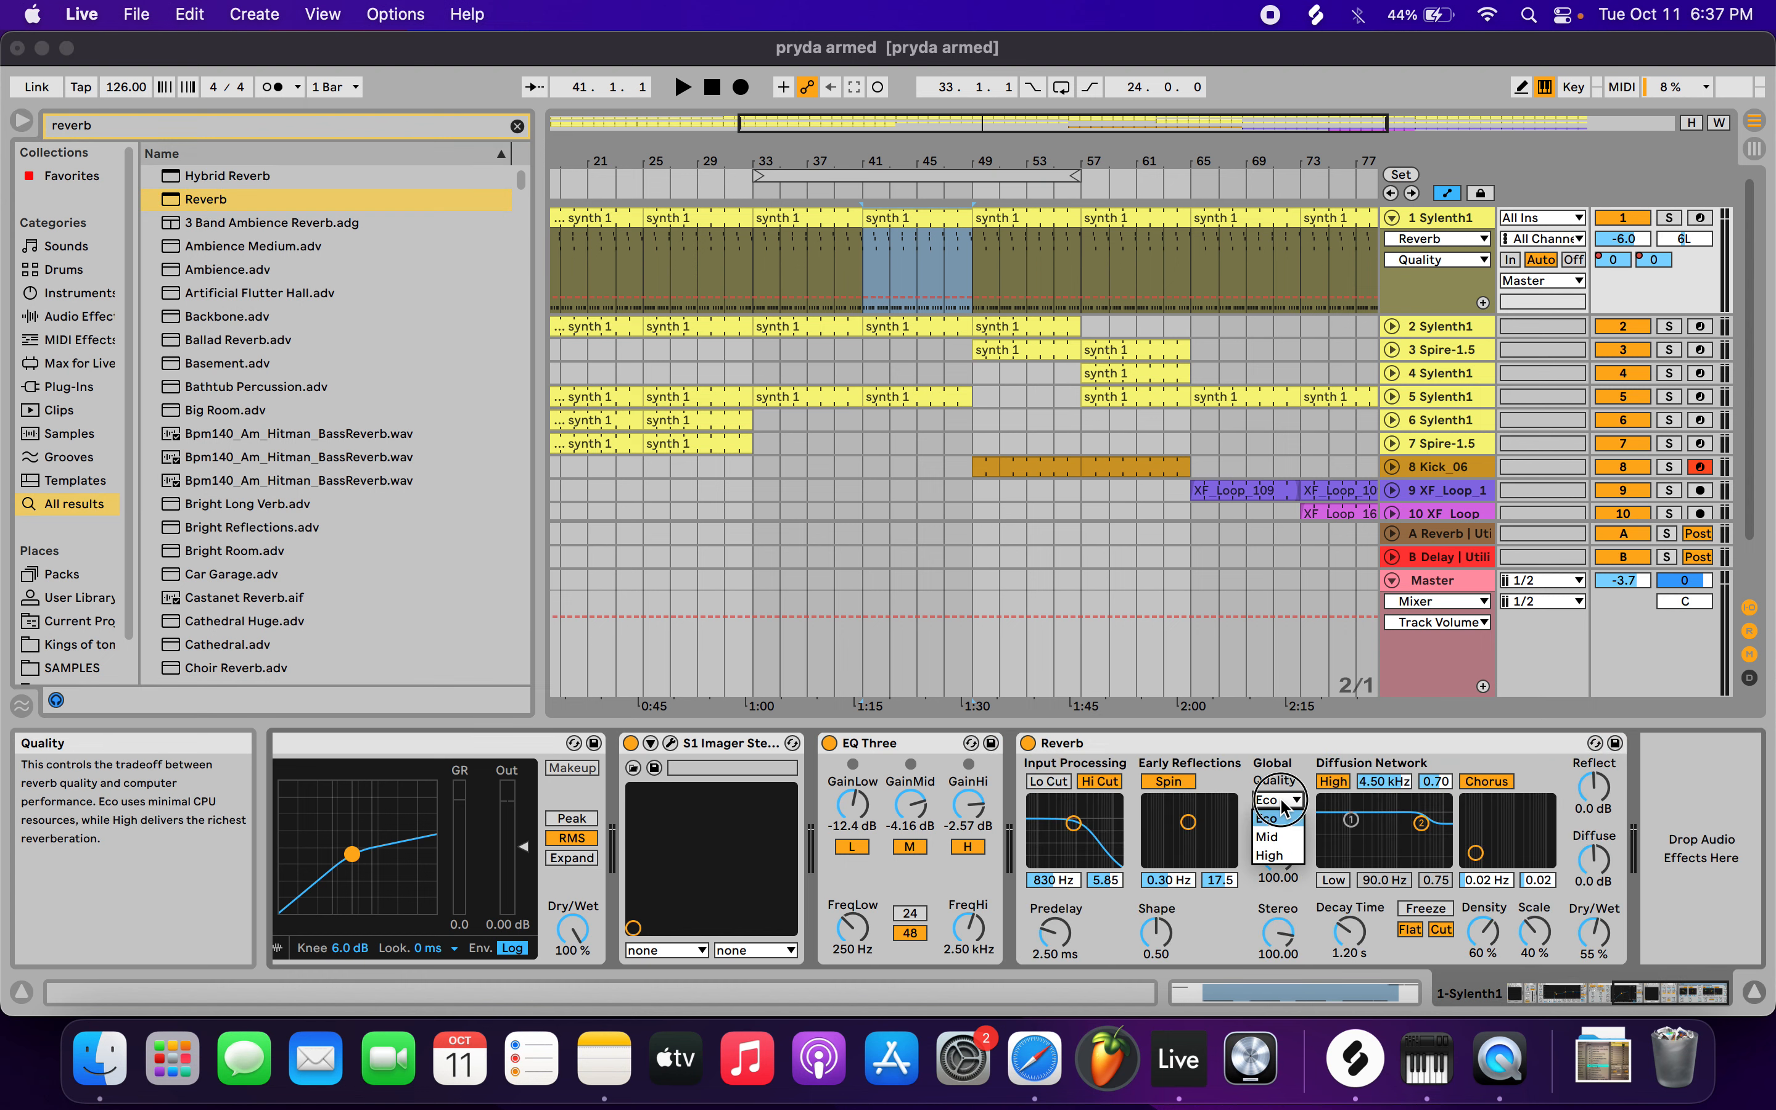
pyautogui.click(1279, 856)
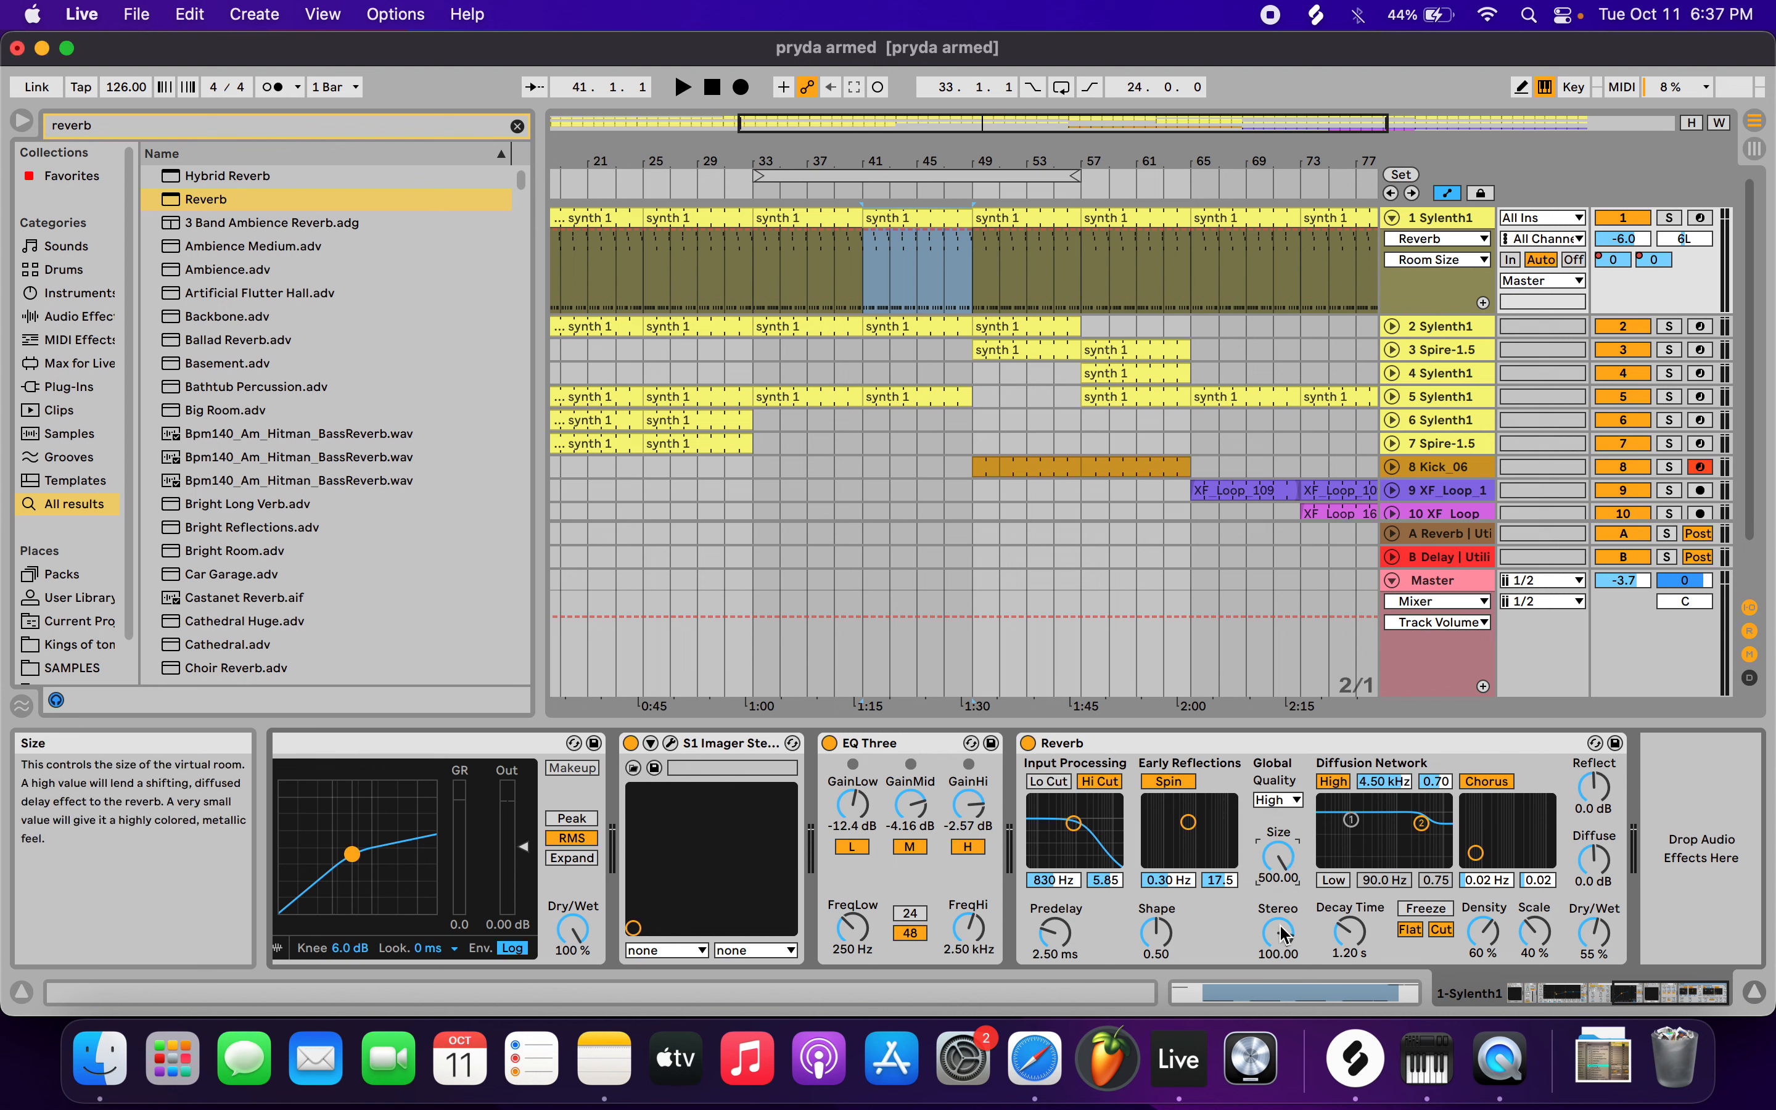
pyautogui.moveTo(1282, 933); pyautogui.dragTo(1283, 919)
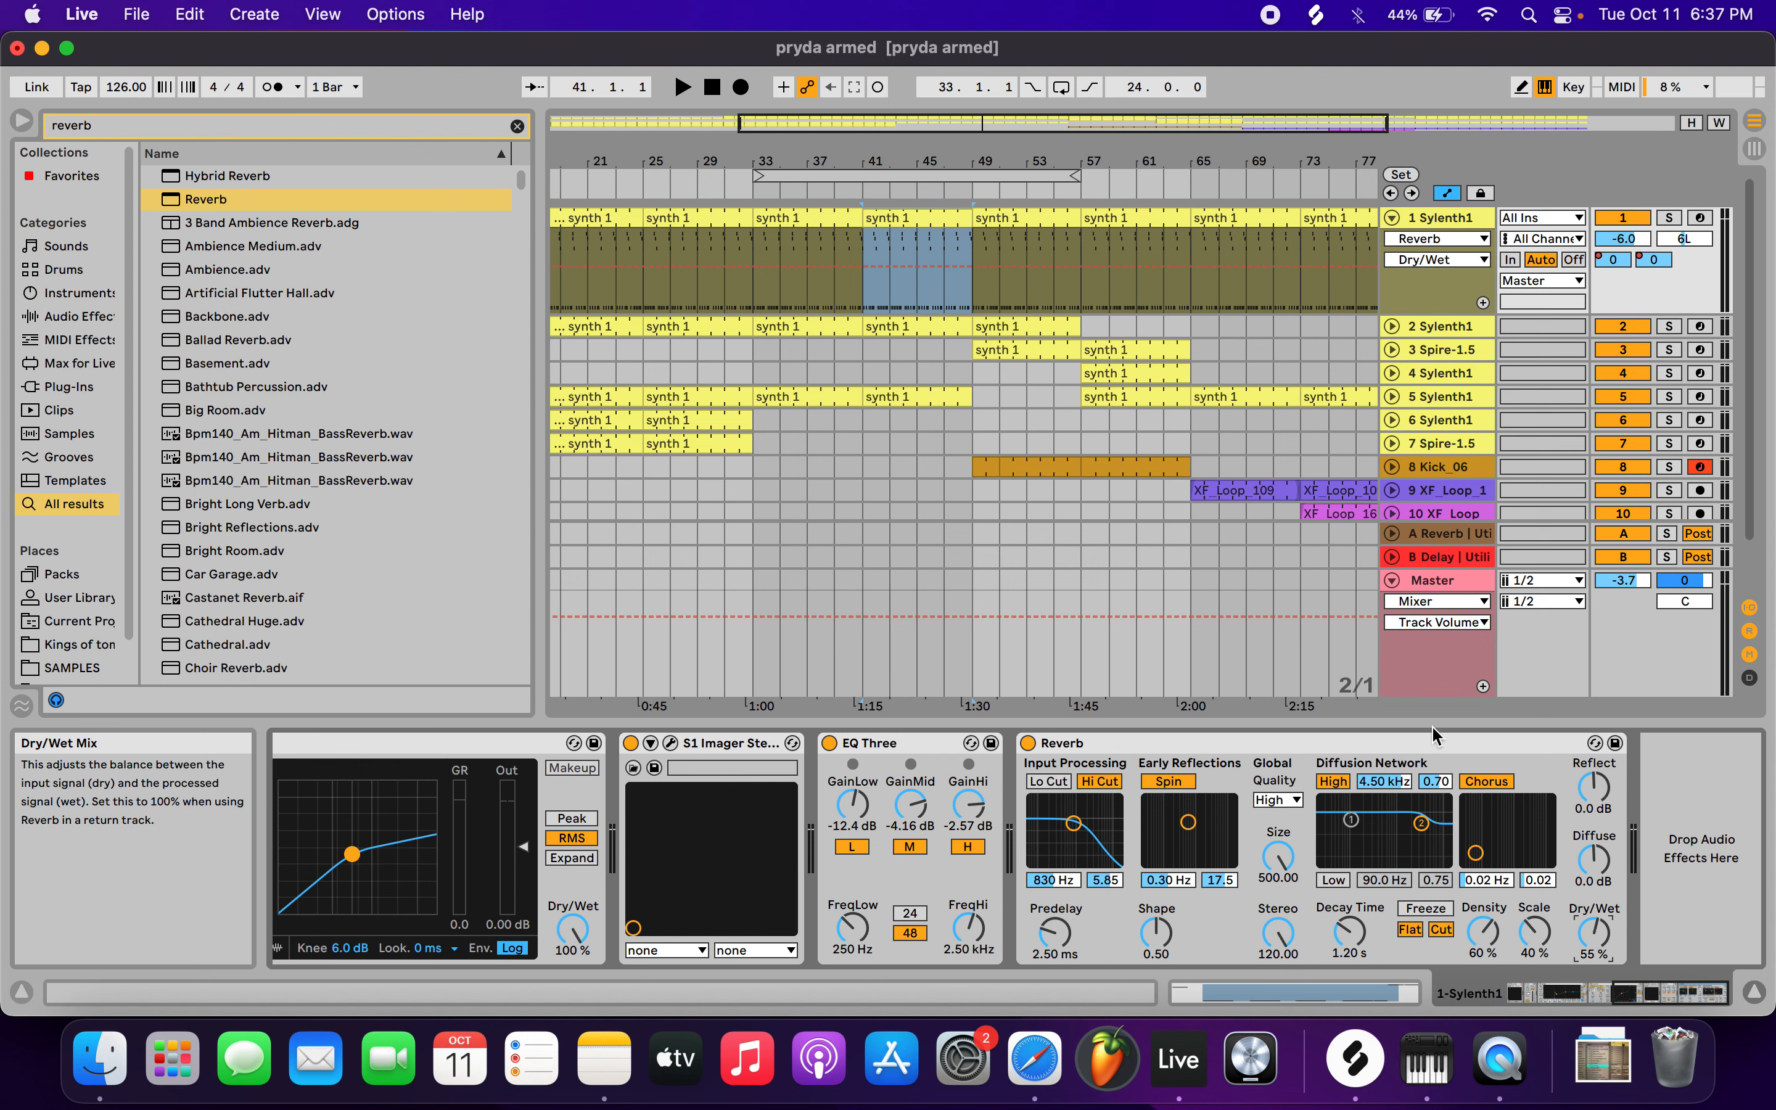
# - Automate the Reverb's Dry/Wet to ramp from 0% at bar 33 to about 100% at bar 49, dropping straight back to 0%
pyautogui.click(974, 266)
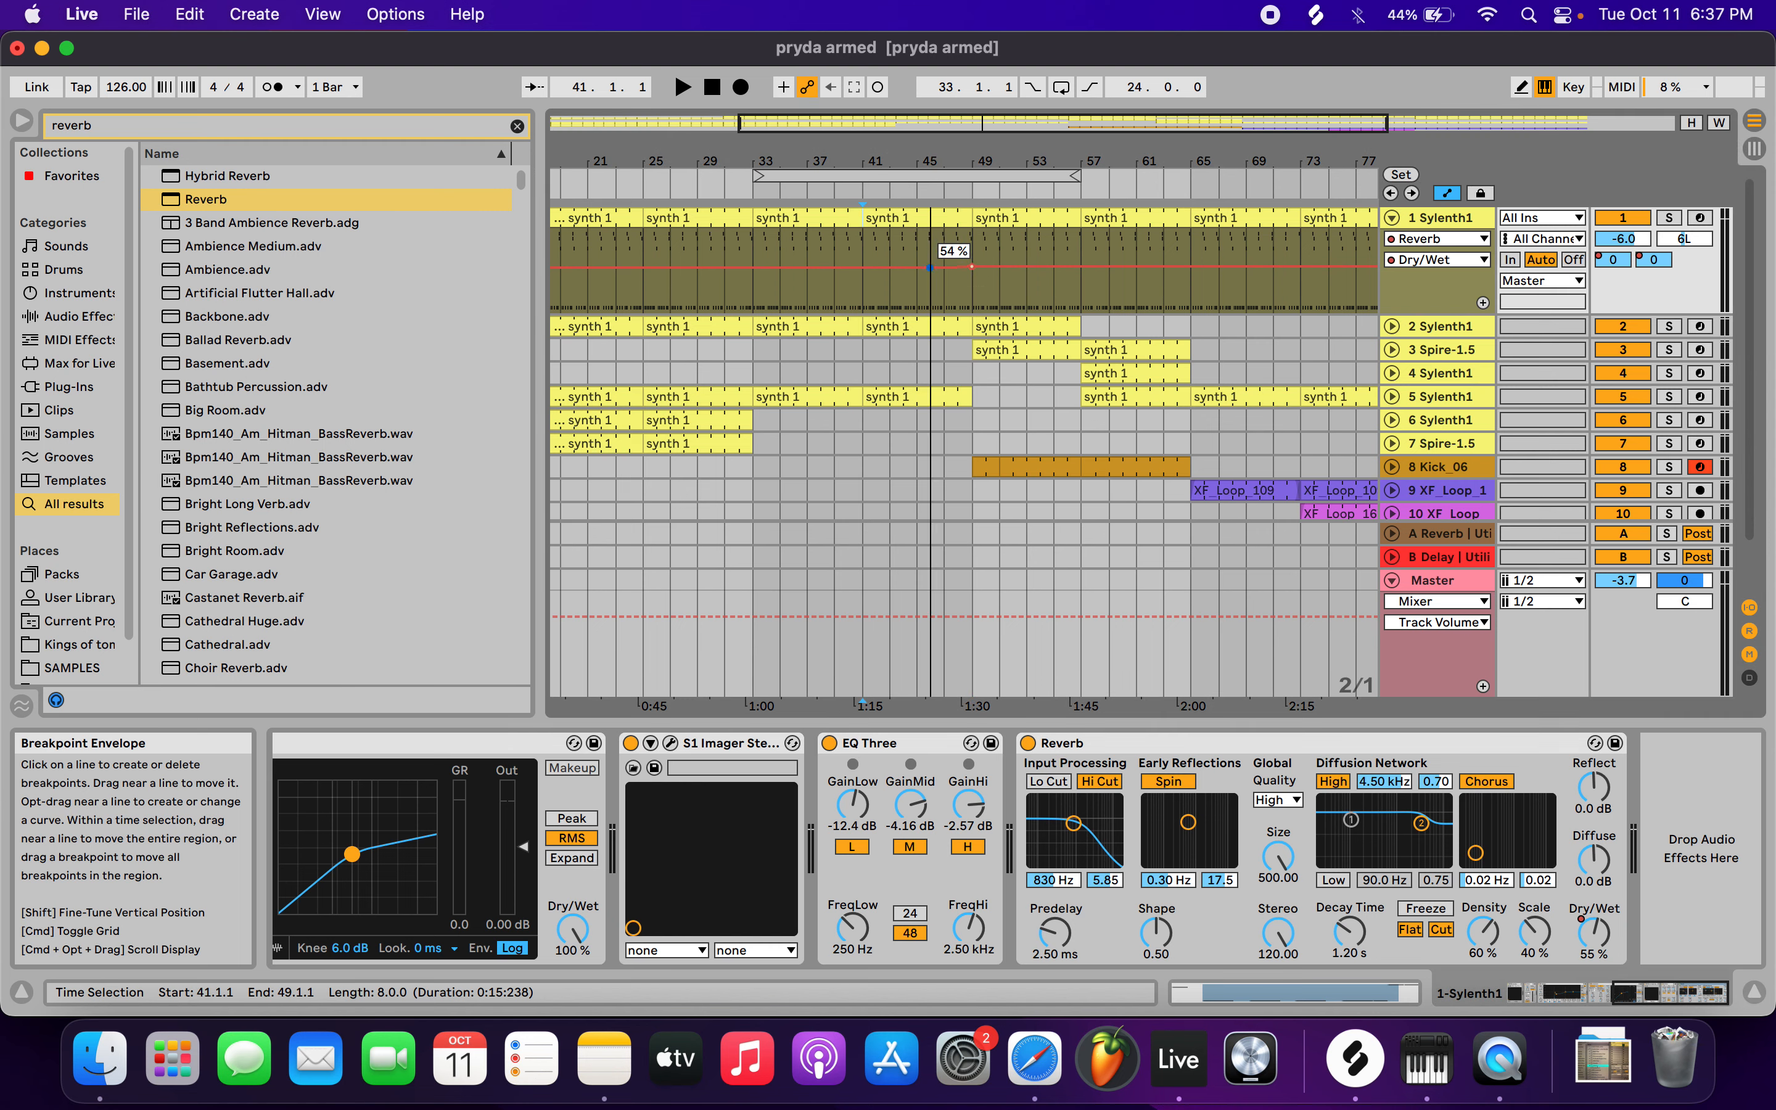
pyautogui.moveTo(930, 268); pyautogui.dragTo(752, 309)
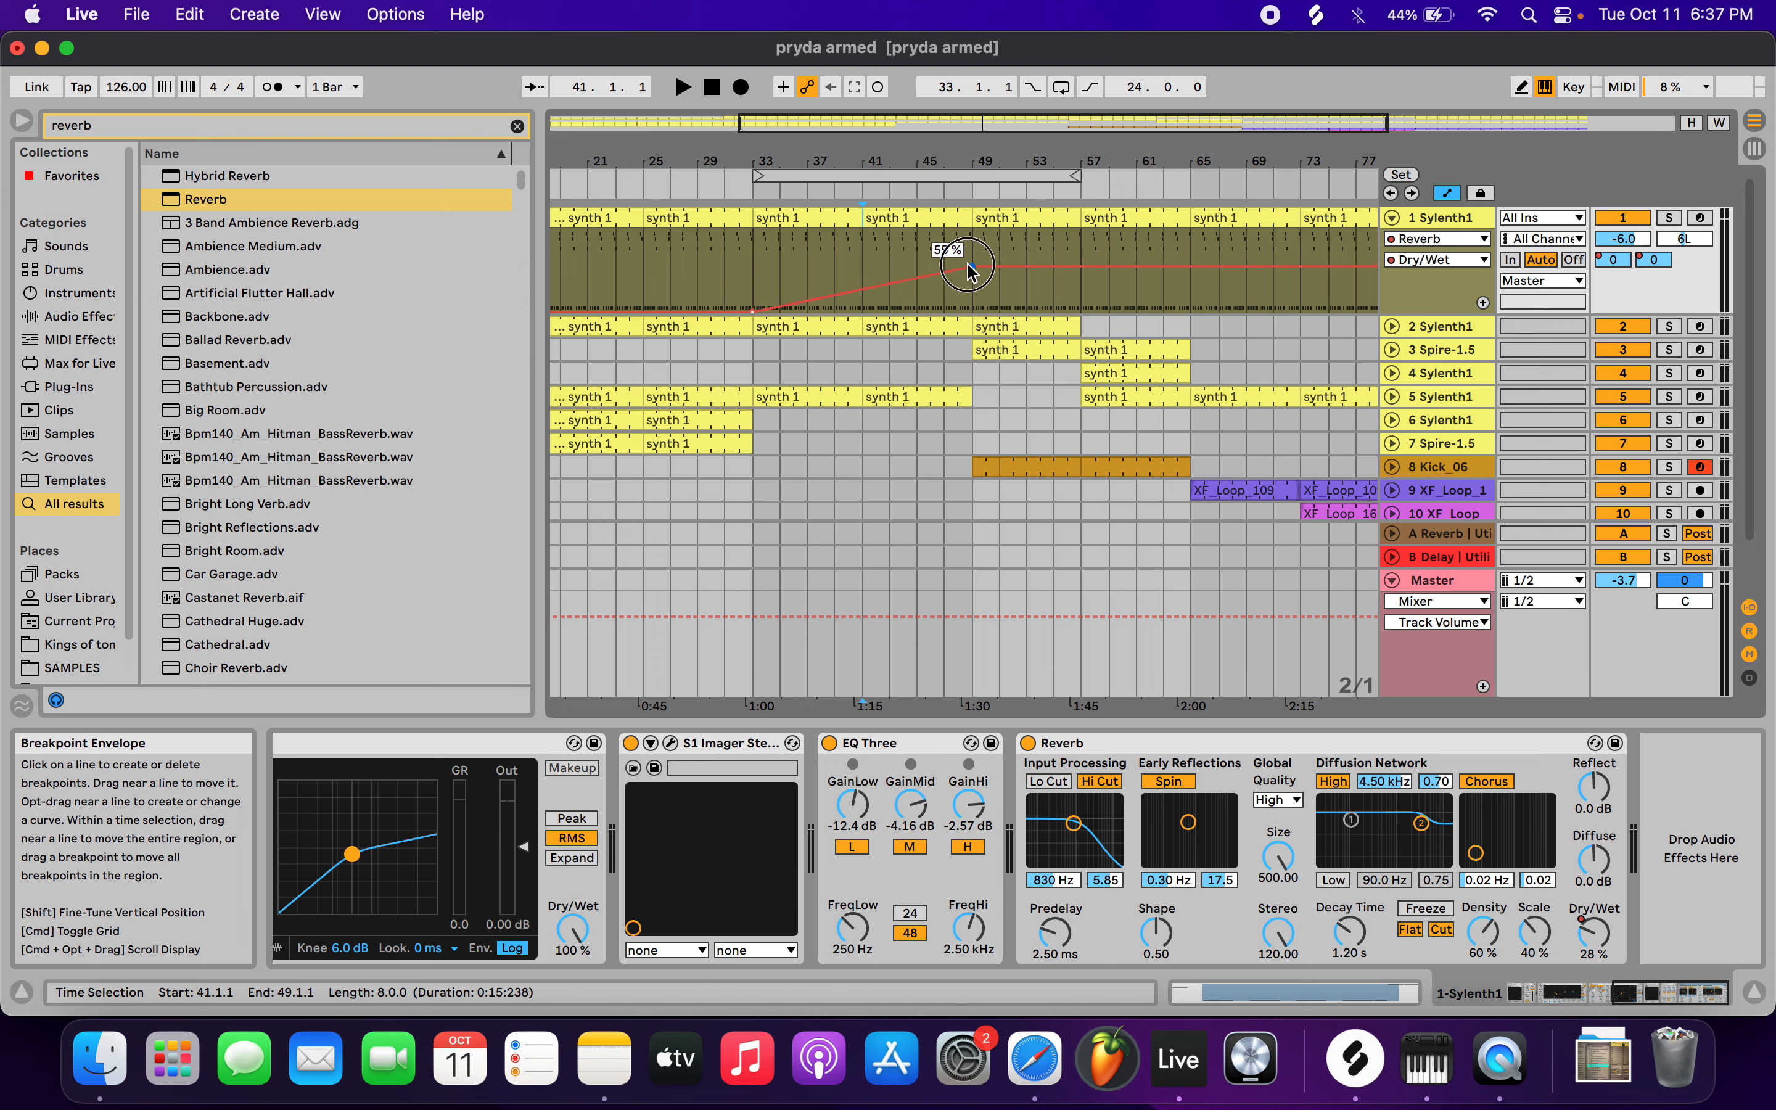
pyautogui.moveTo(968, 271); pyautogui.dragTo(972, 250)
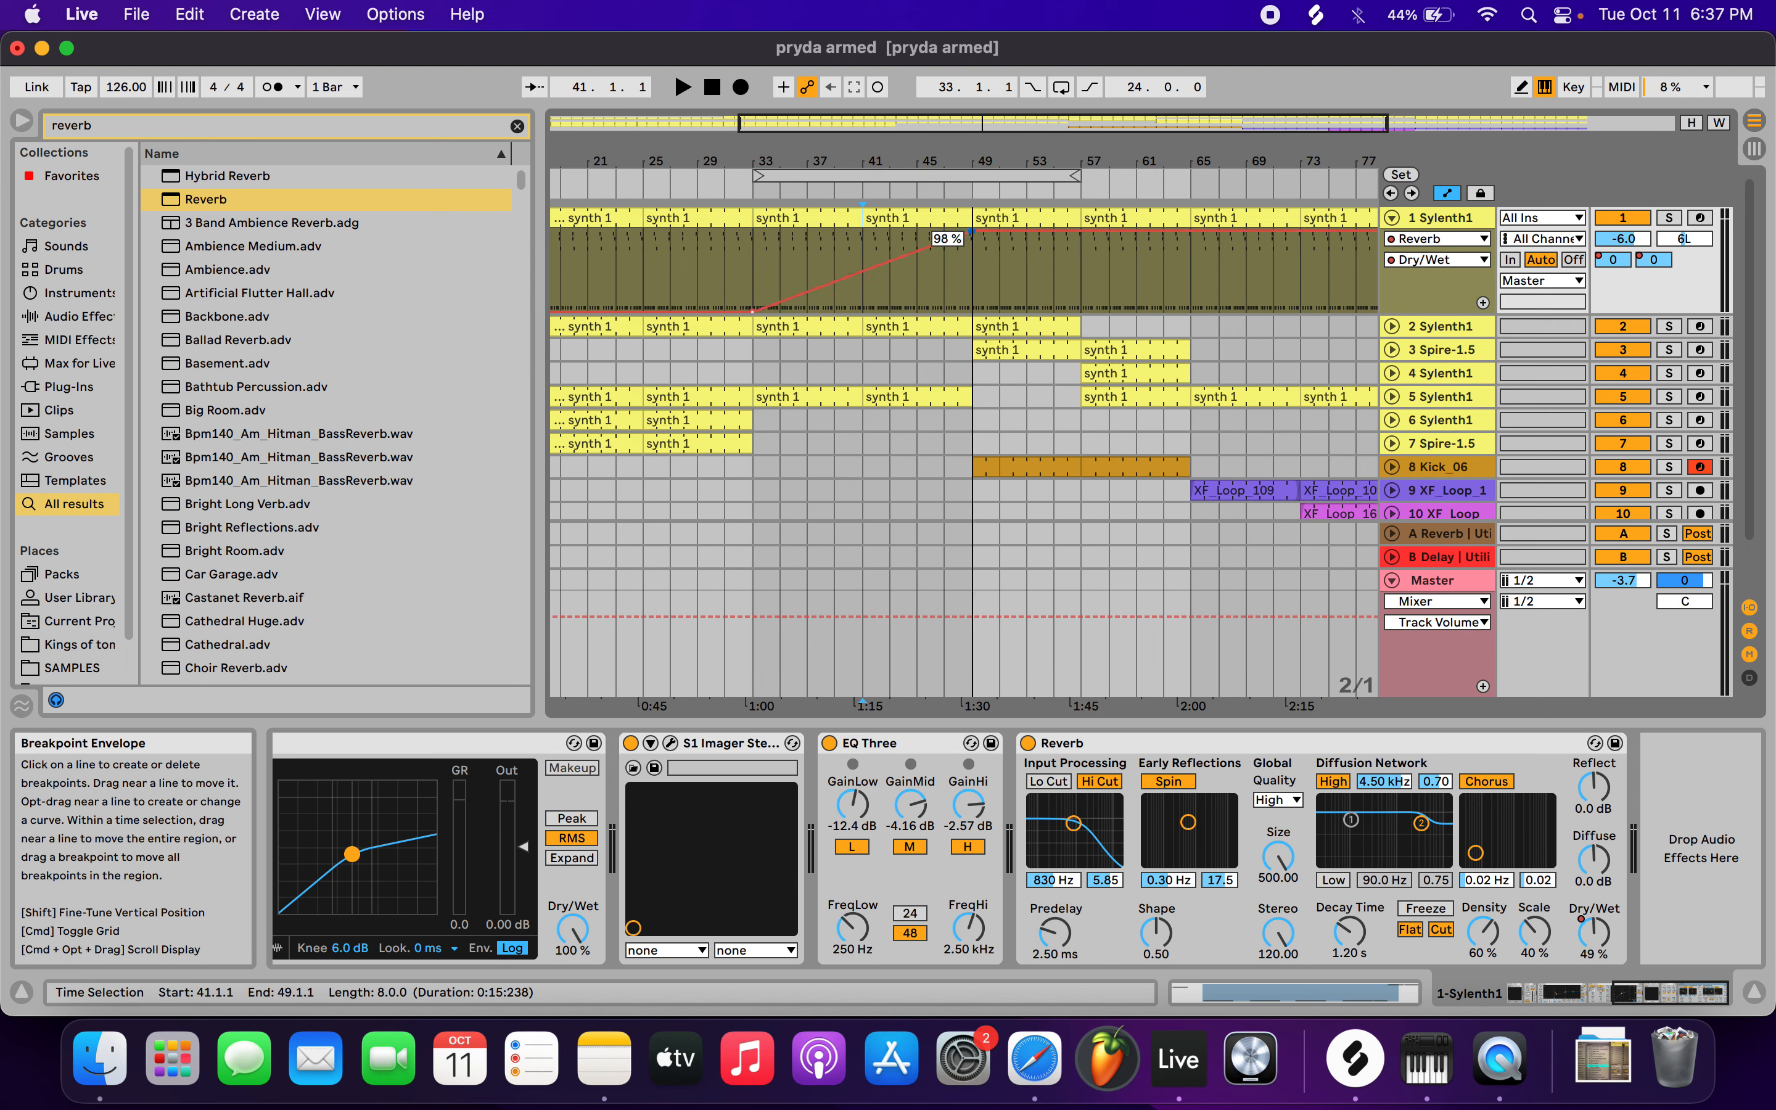
pyautogui.moveTo(990, 238); pyautogui.dragTo(973, 311)
pyautogui.moveTo(987, 161)
pyautogui.mouseDown()
pyautogui.moveTo(988, 198)
pyautogui.moveTo(988, 157)
pyautogui.mouseUp()
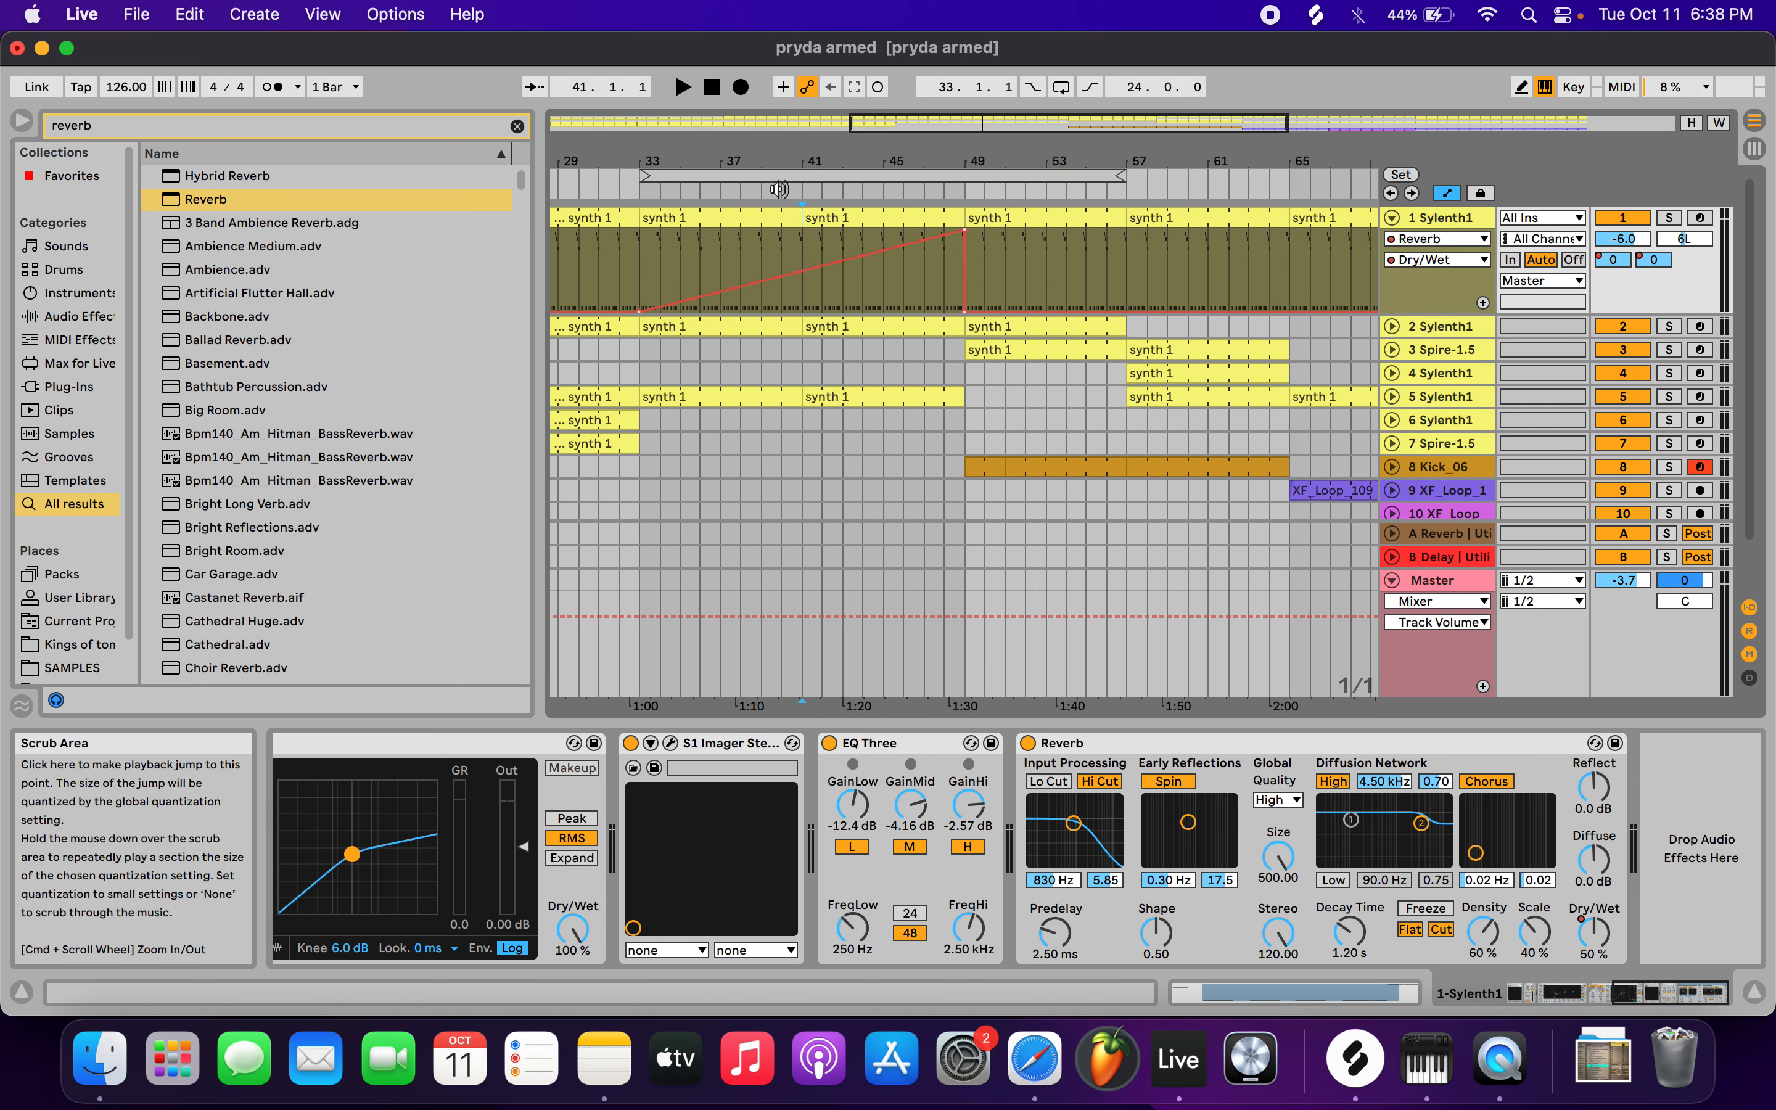
# - Lower the master volume to -8.6 dB and play the Dry/Wet build from bar 41, briefly soloing track 1
pyautogui.moveTo(1626, 600); pyautogui.dragTo(1626, 620)
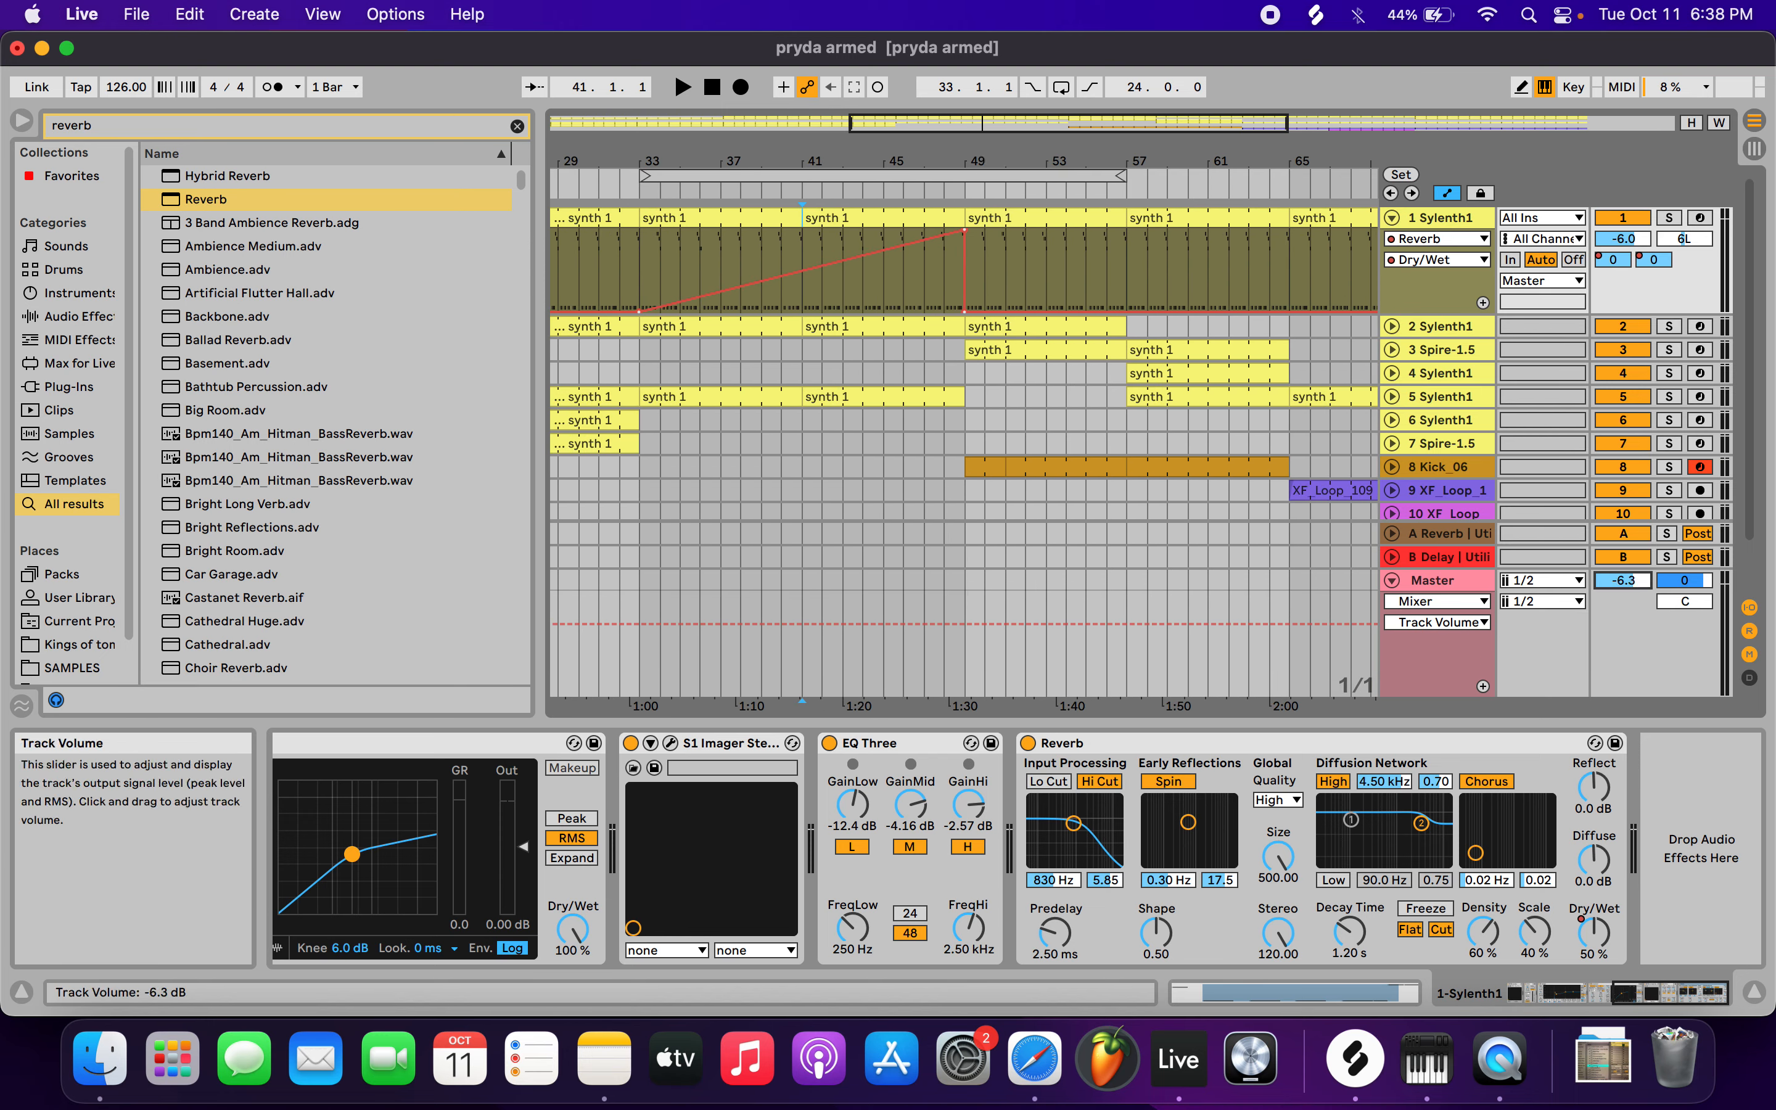
pyautogui.click(800, 191)
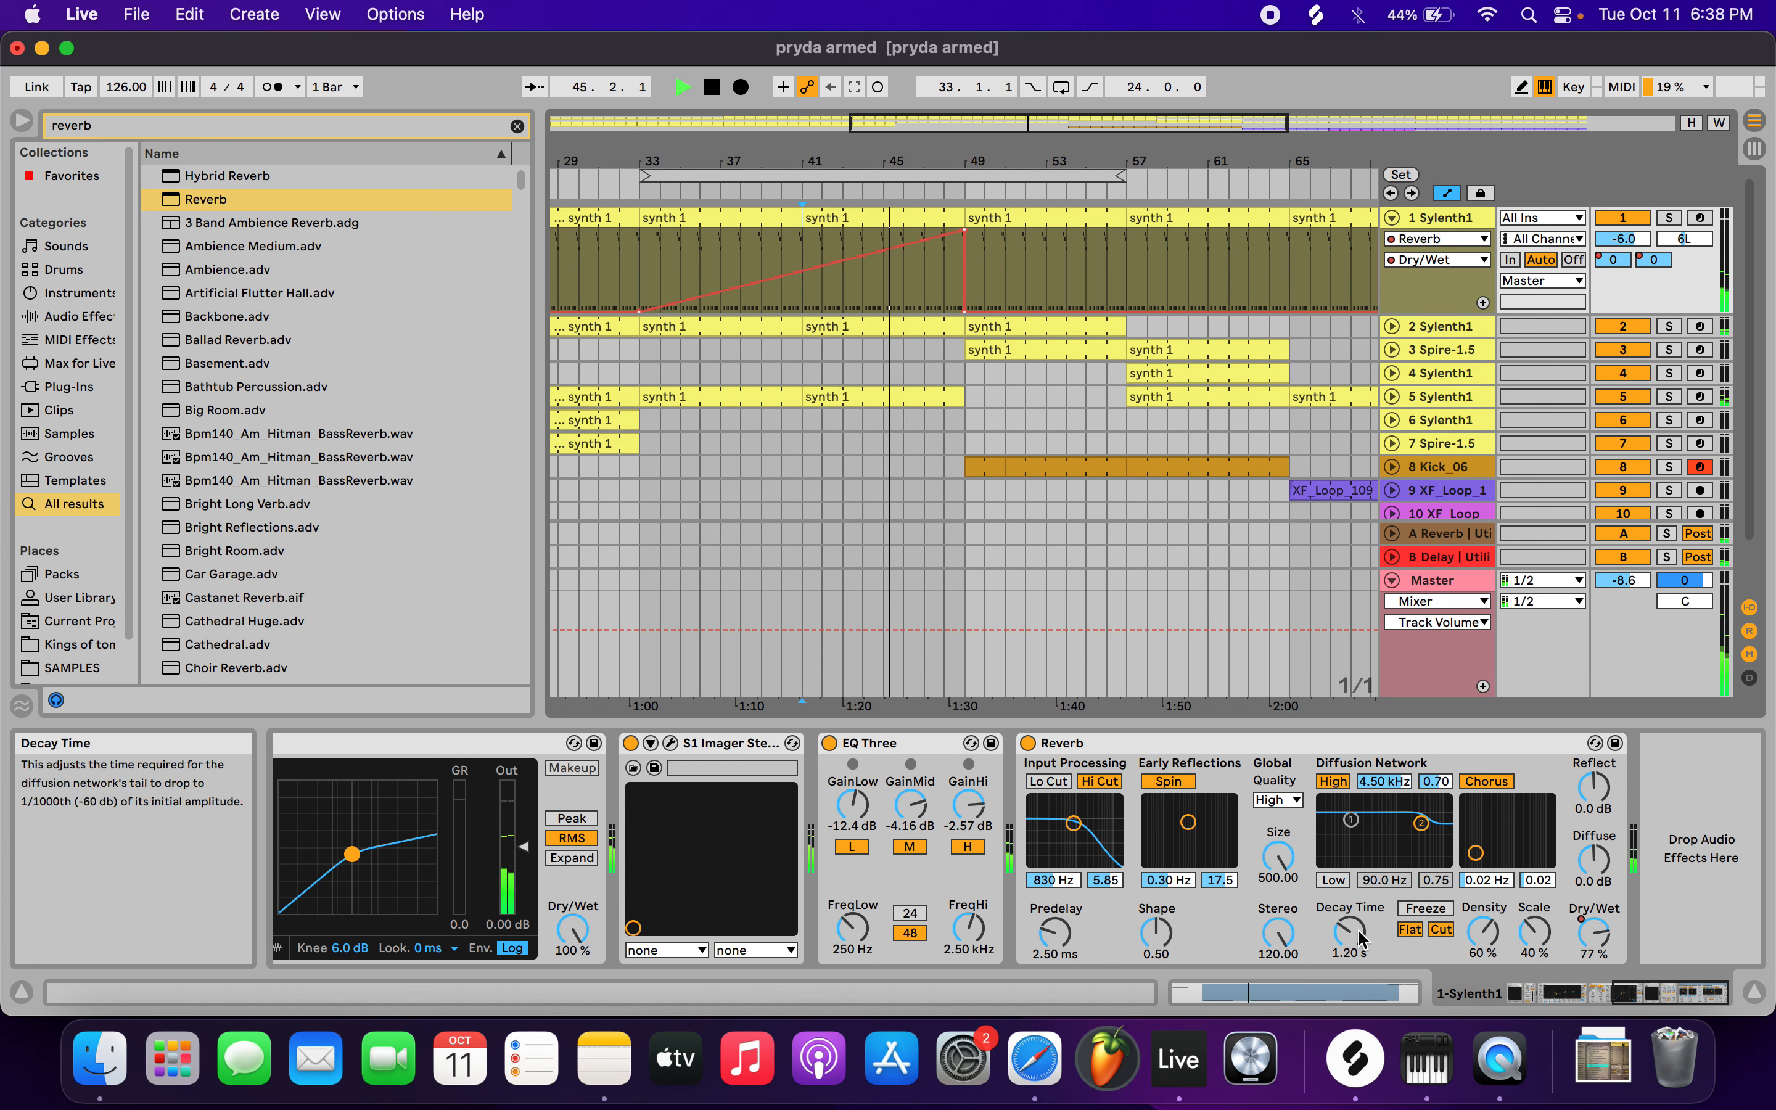
pyautogui.click(1669, 219)
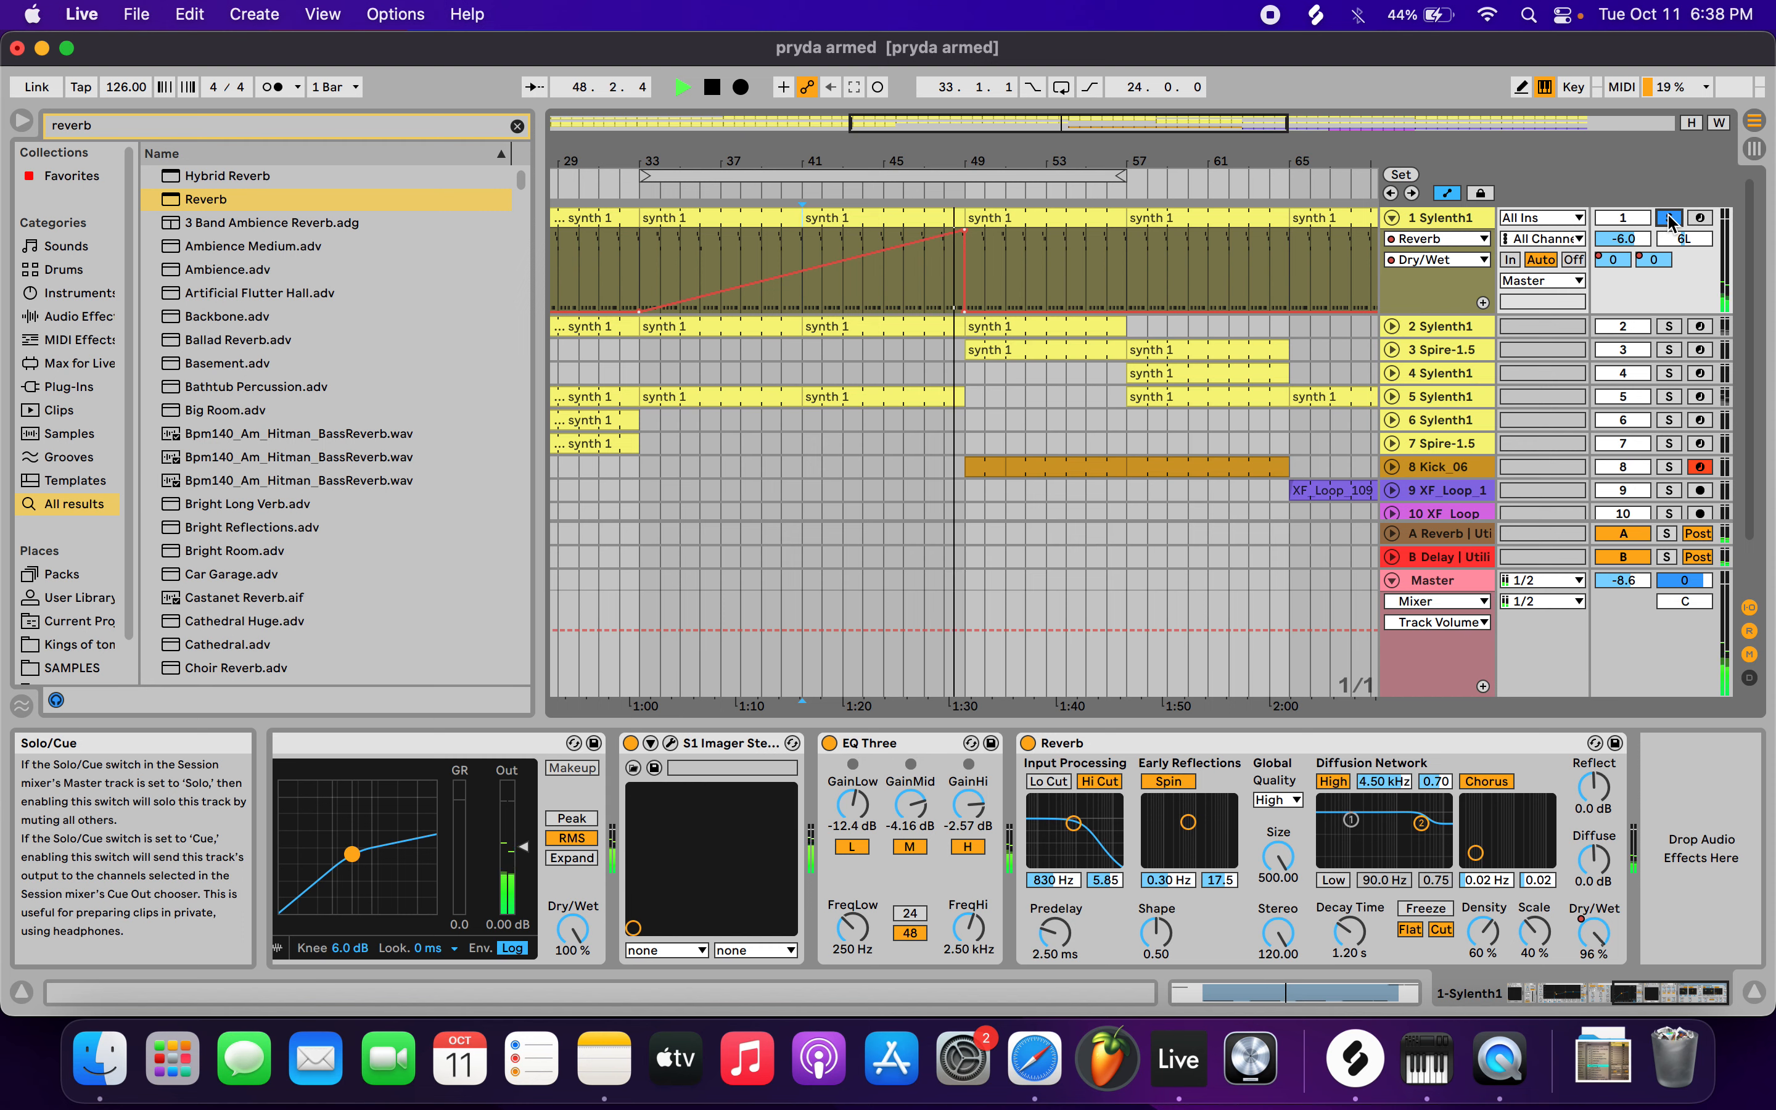
pyautogui.click(1669, 219)
pyautogui.press('space')
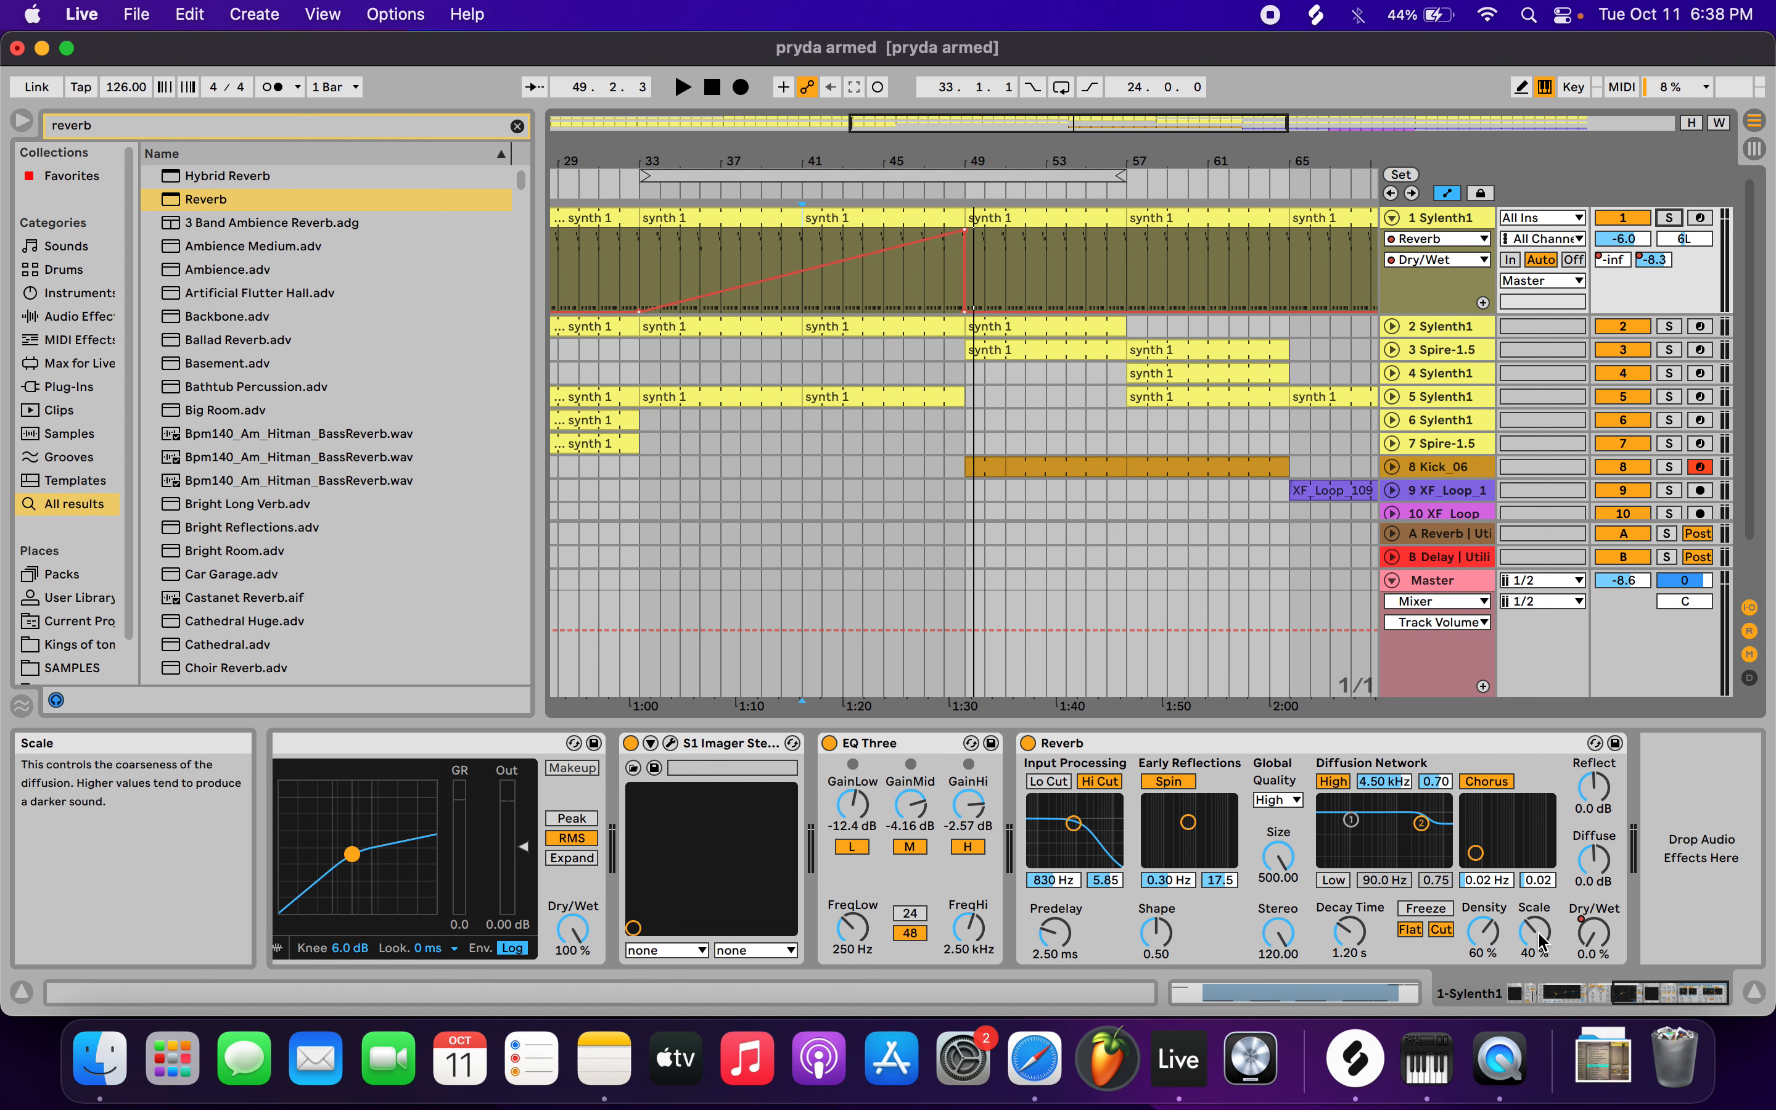
# - Automate the Reverb's Decay Time to rise from 200 ms at bar 33 to about 10.1 s at bar 49, dropping straight back to 200 ms
pyautogui.click(1349, 932)
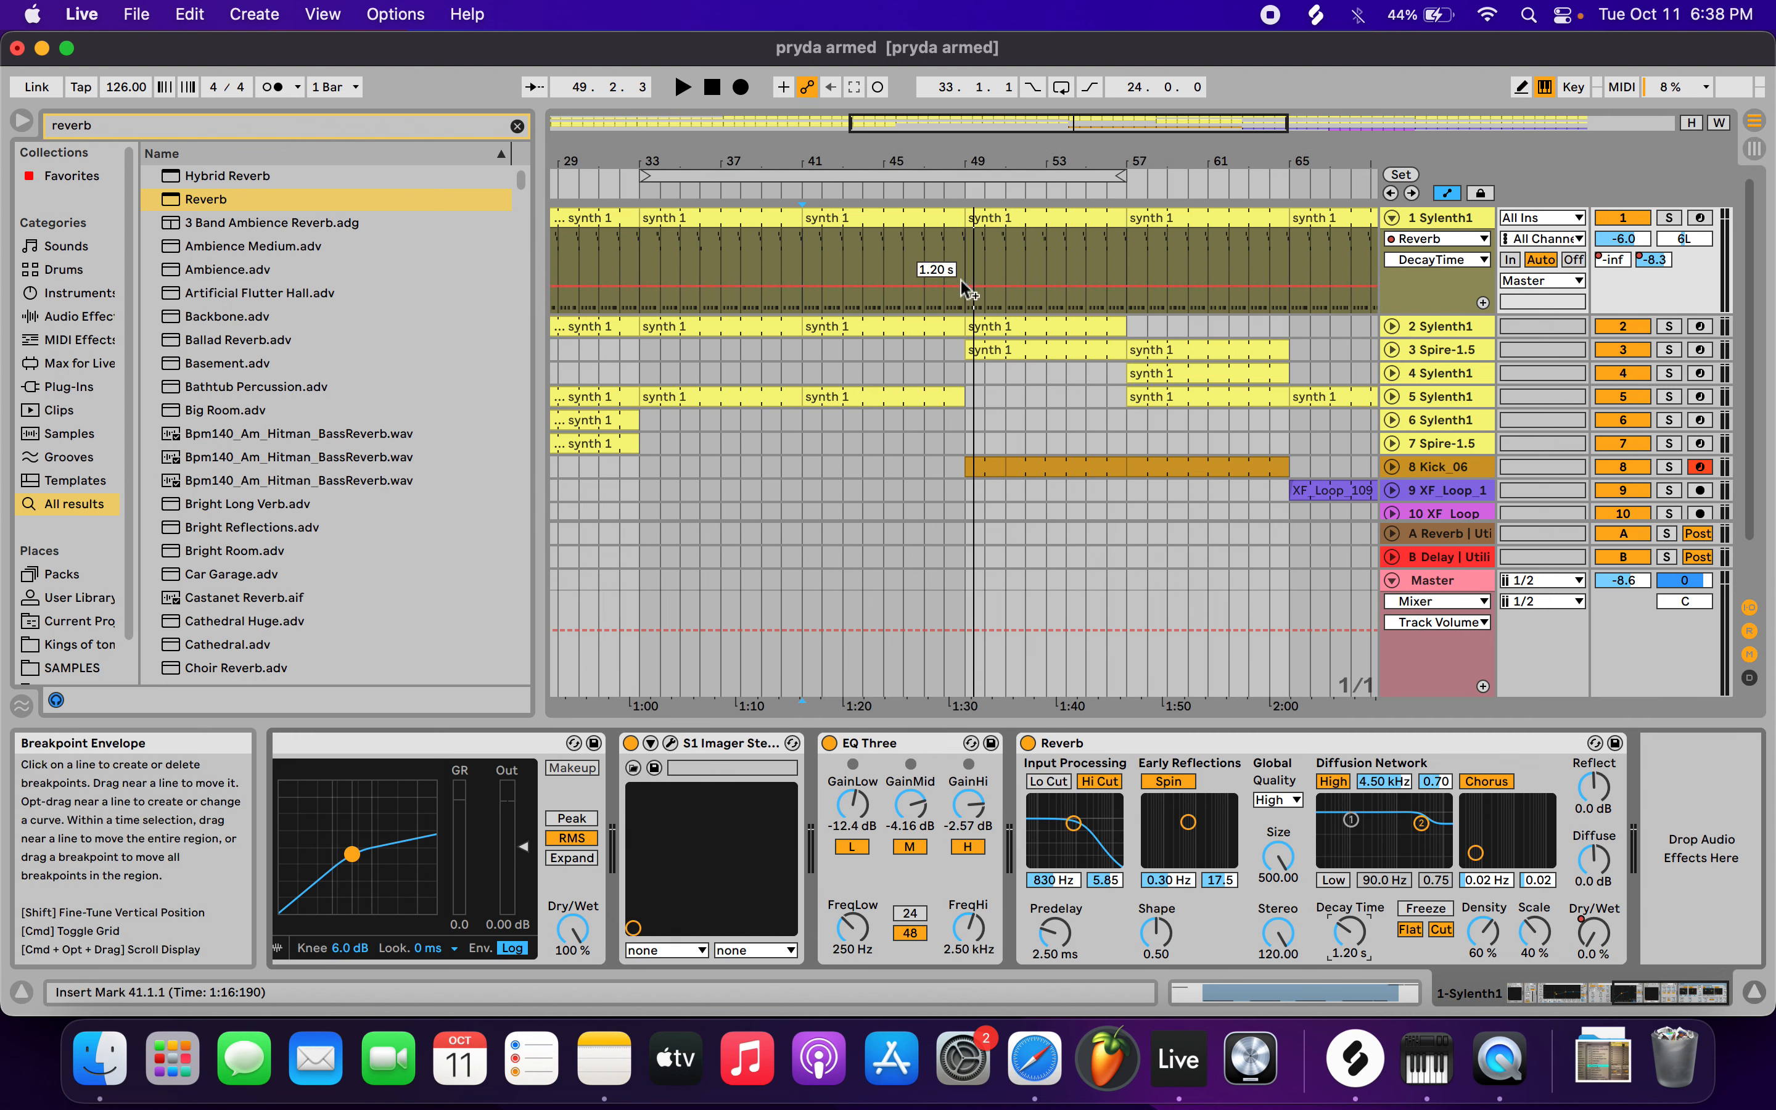
pyautogui.click(965, 286)
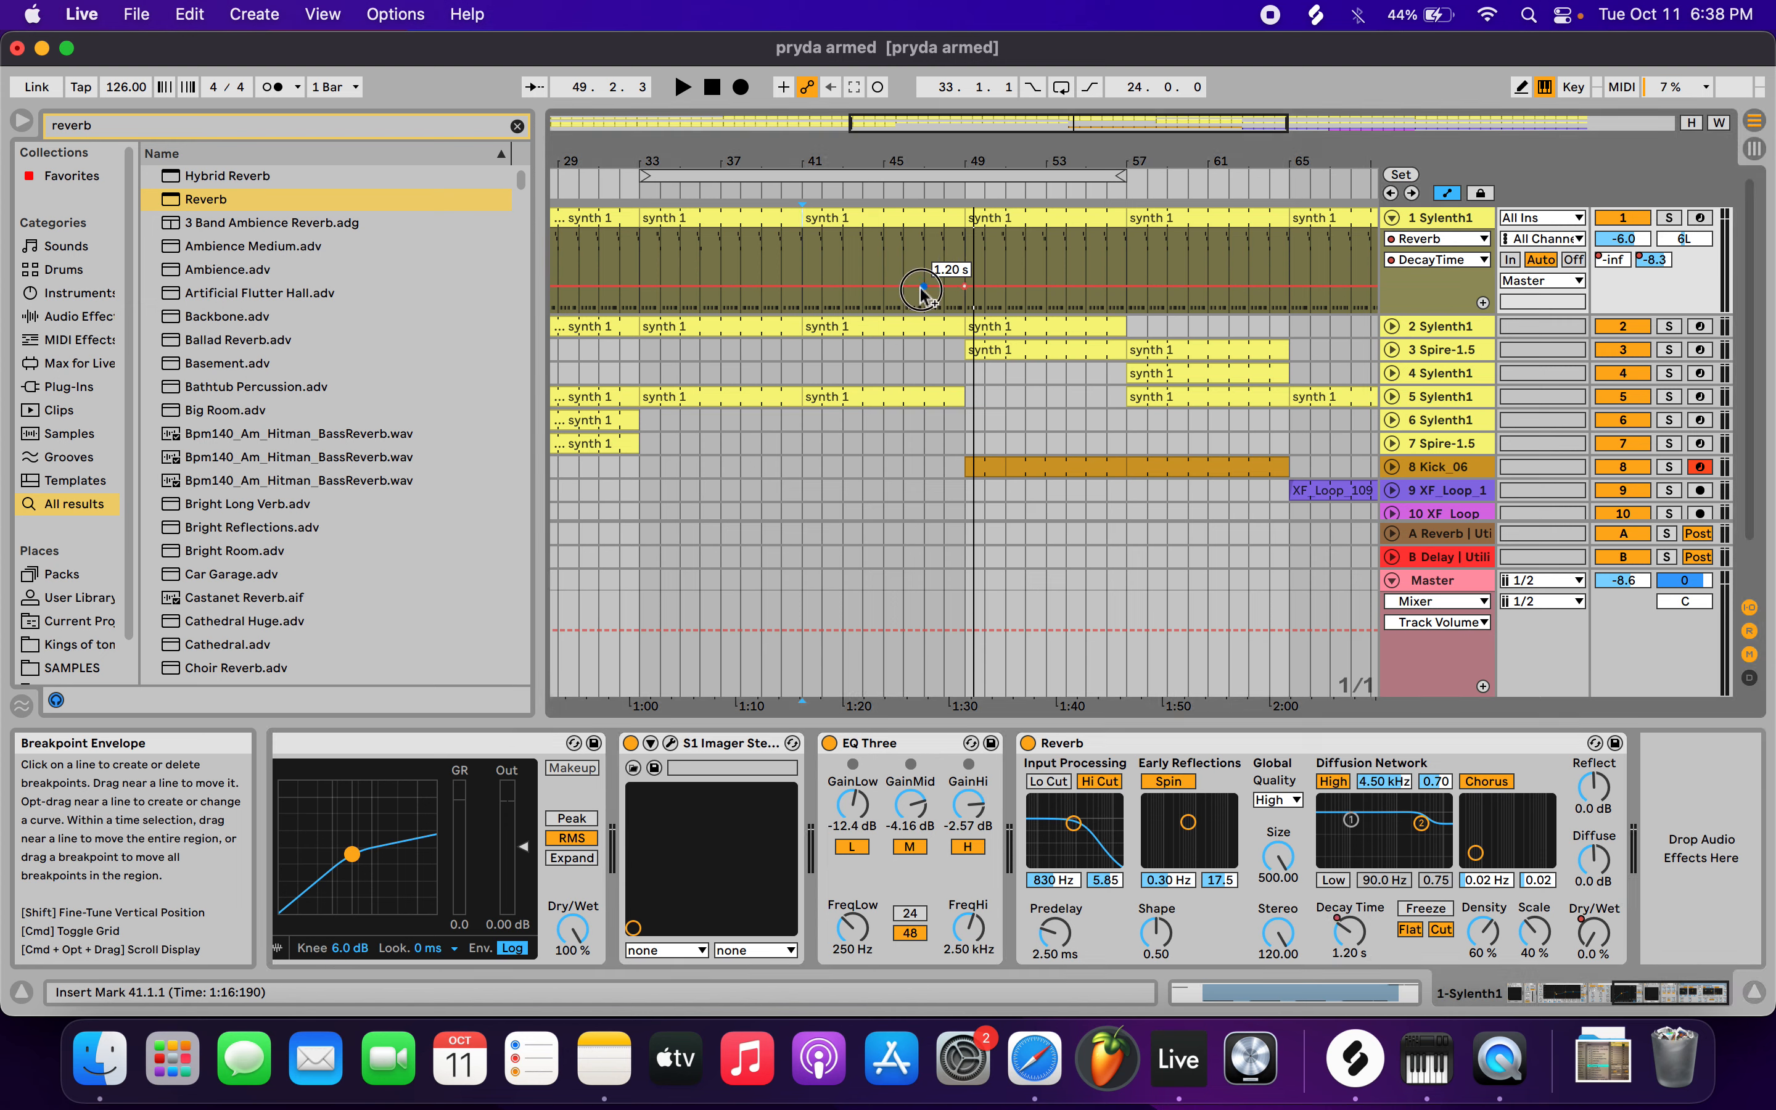
pyautogui.moveTo(922, 287); pyautogui.dragTo(640, 309)
pyautogui.moveTo(965, 286); pyautogui.dragTo(965, 256)
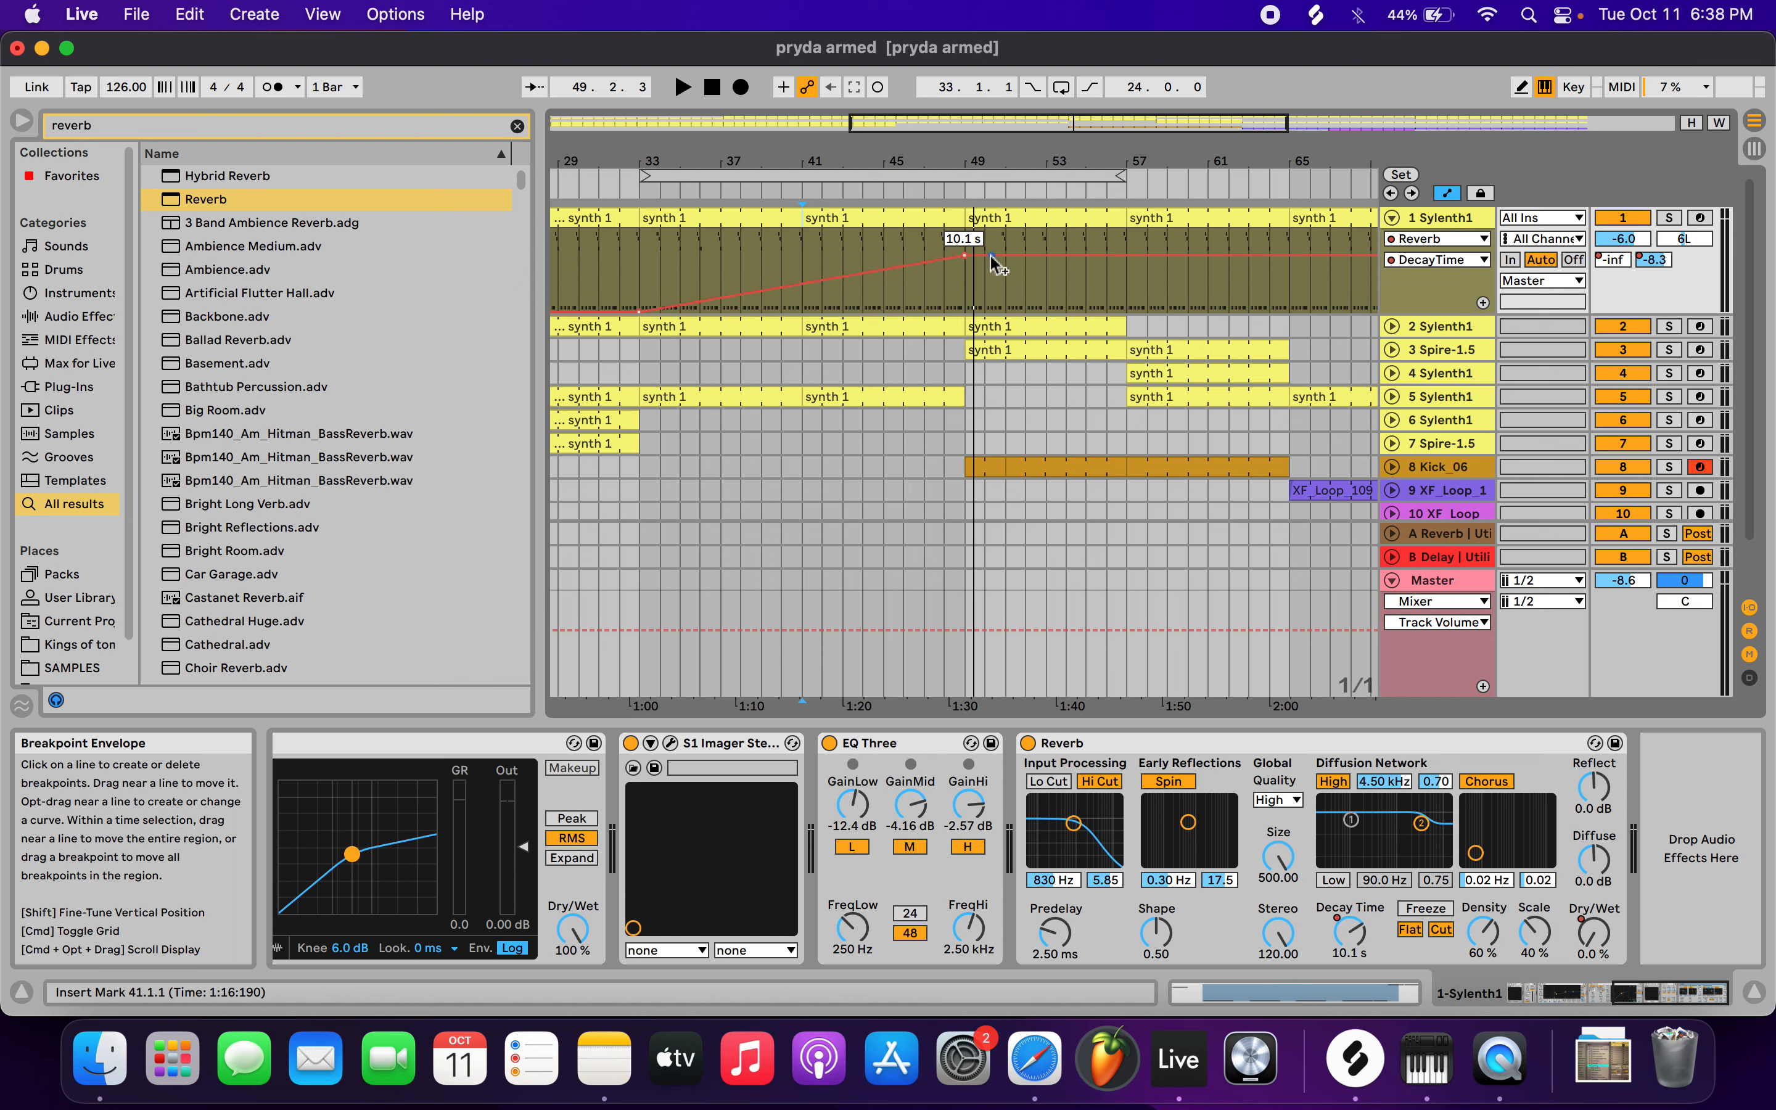
pyautogui.moveTo(991, 262); pyautogui.dragTo(965, 312)
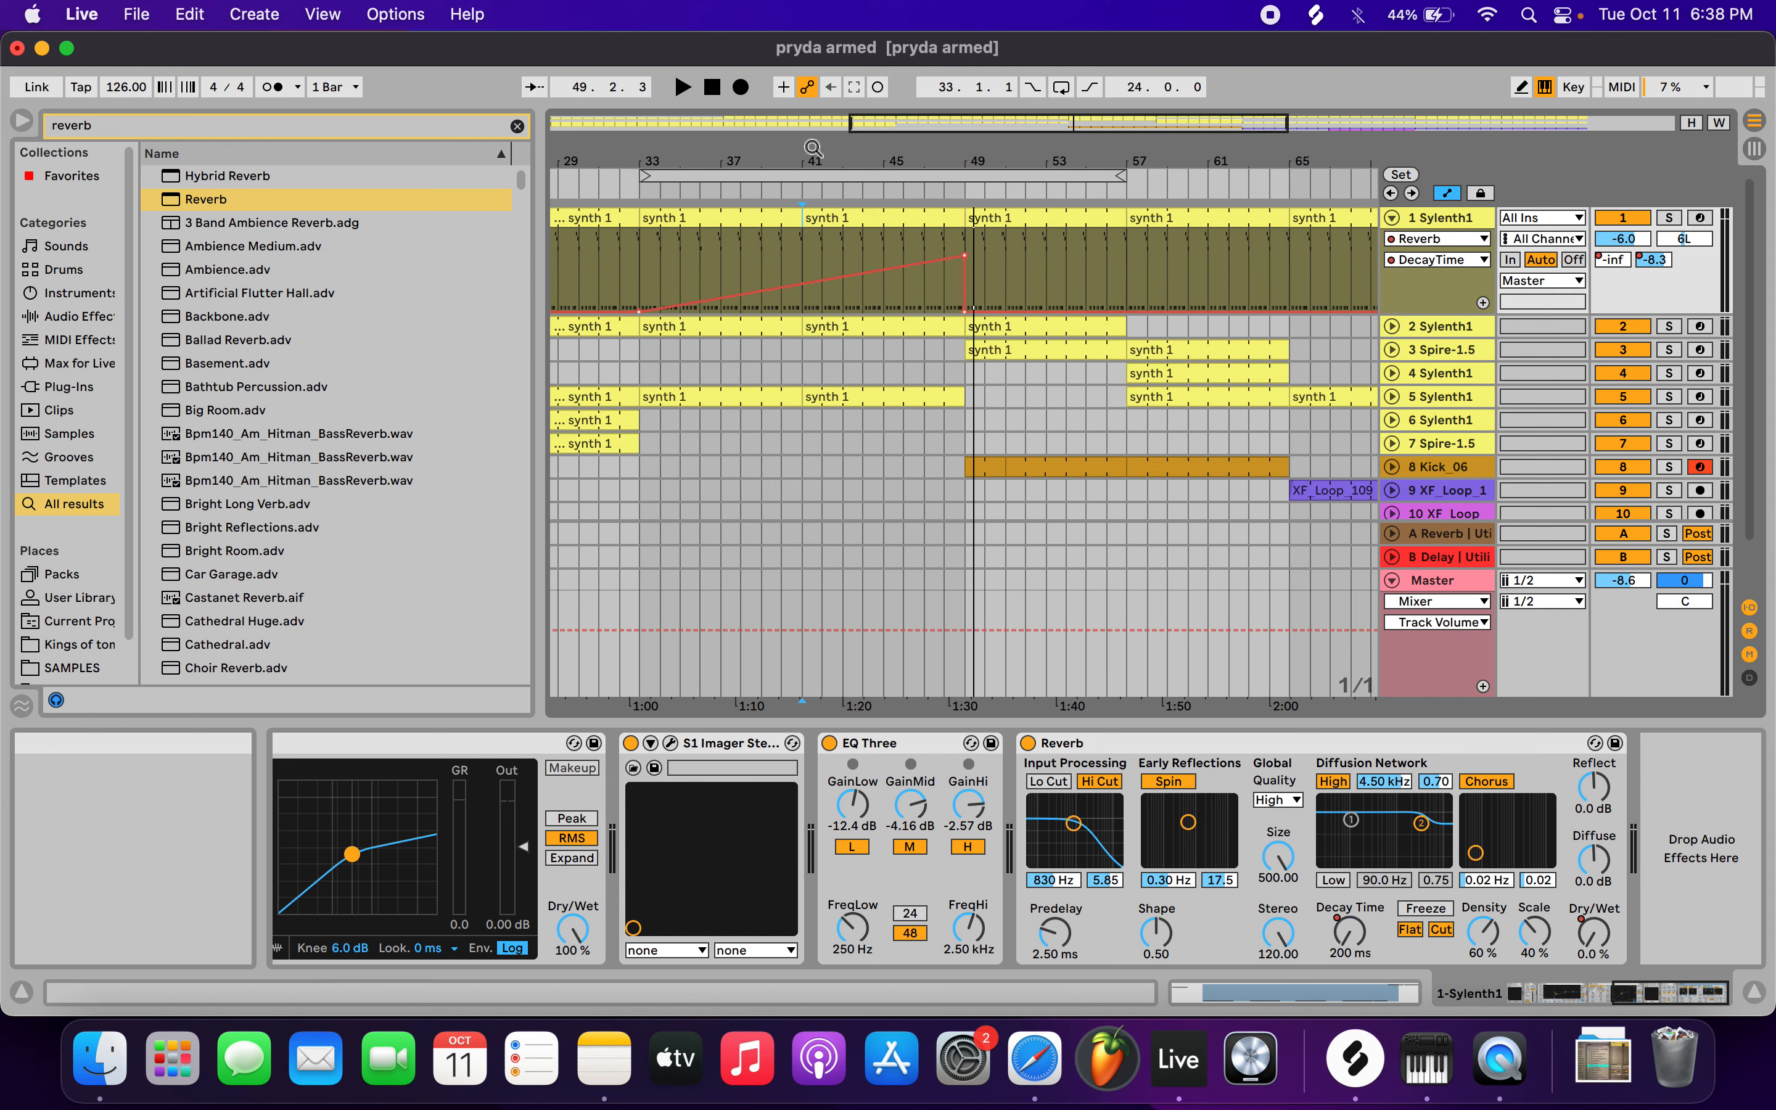
# - Play the build from bar 41 with track 1 soloed and raise the master volume to -2.7 dB
pyautogui.click(860, 188)
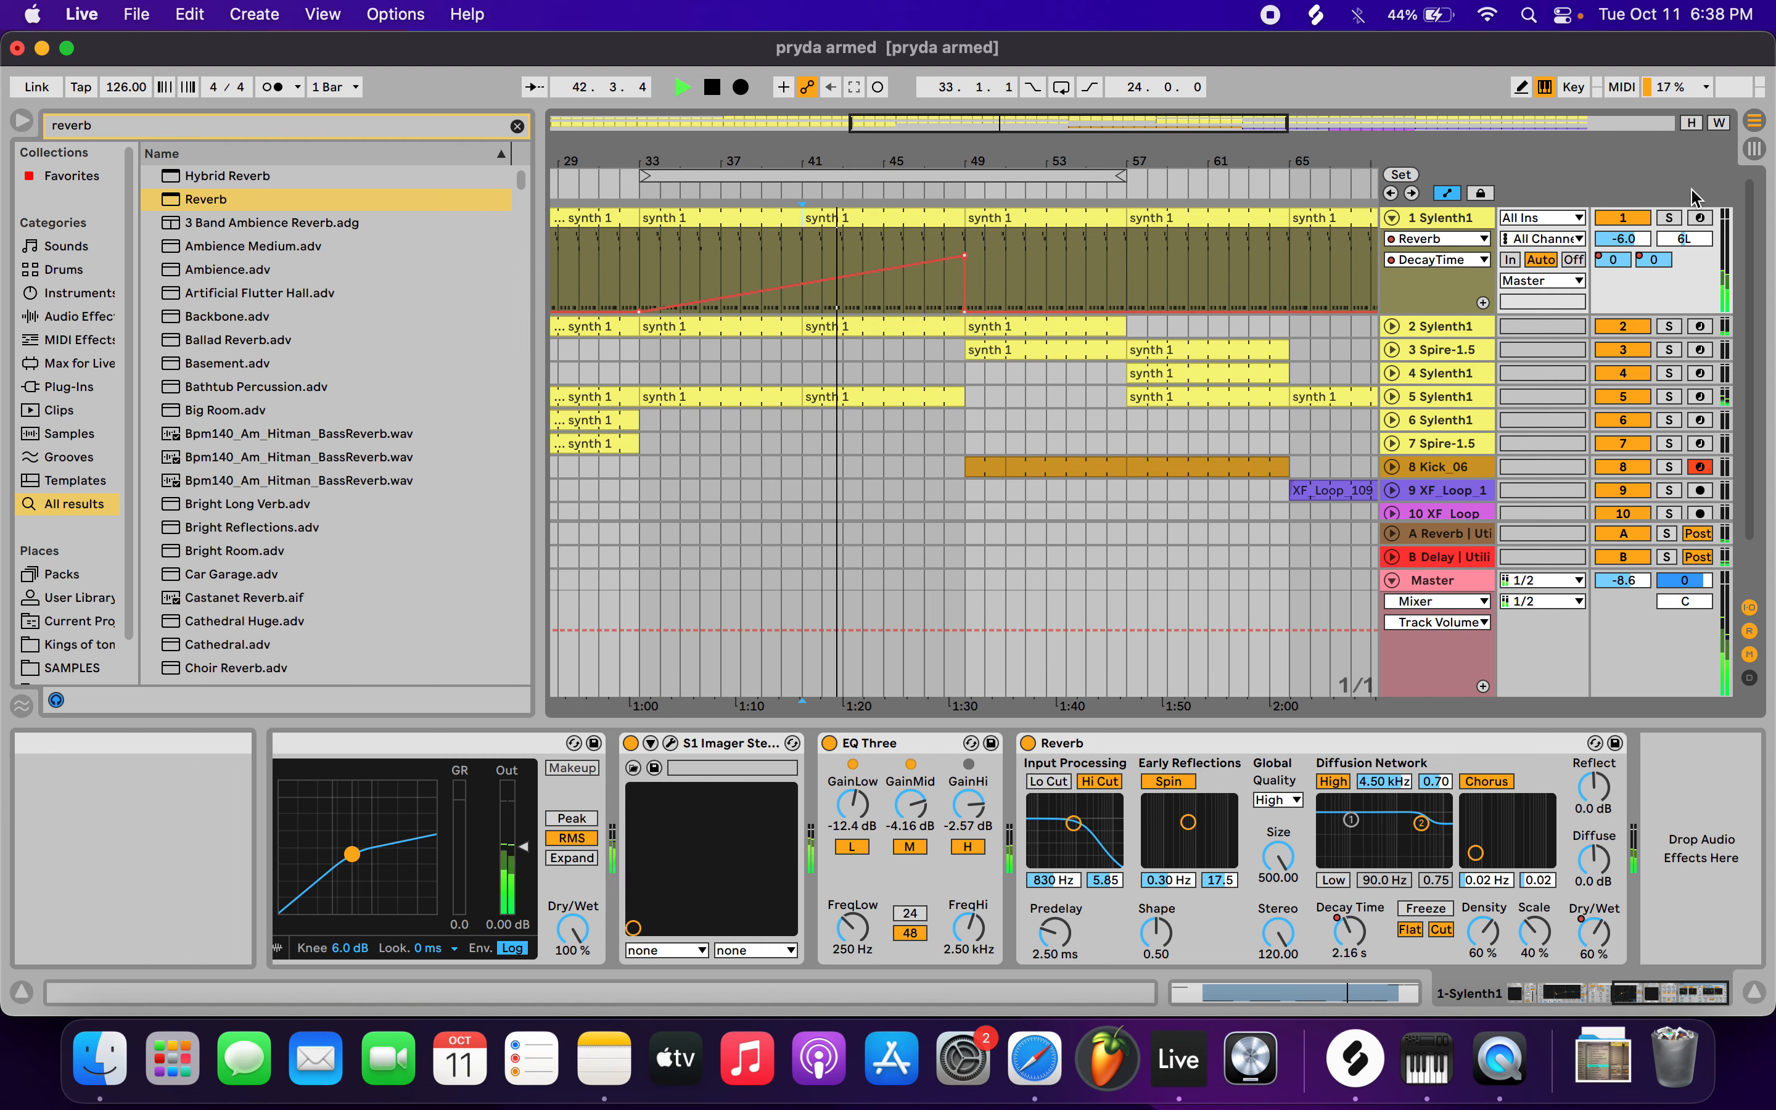
pyautogui.click(1670, 218)
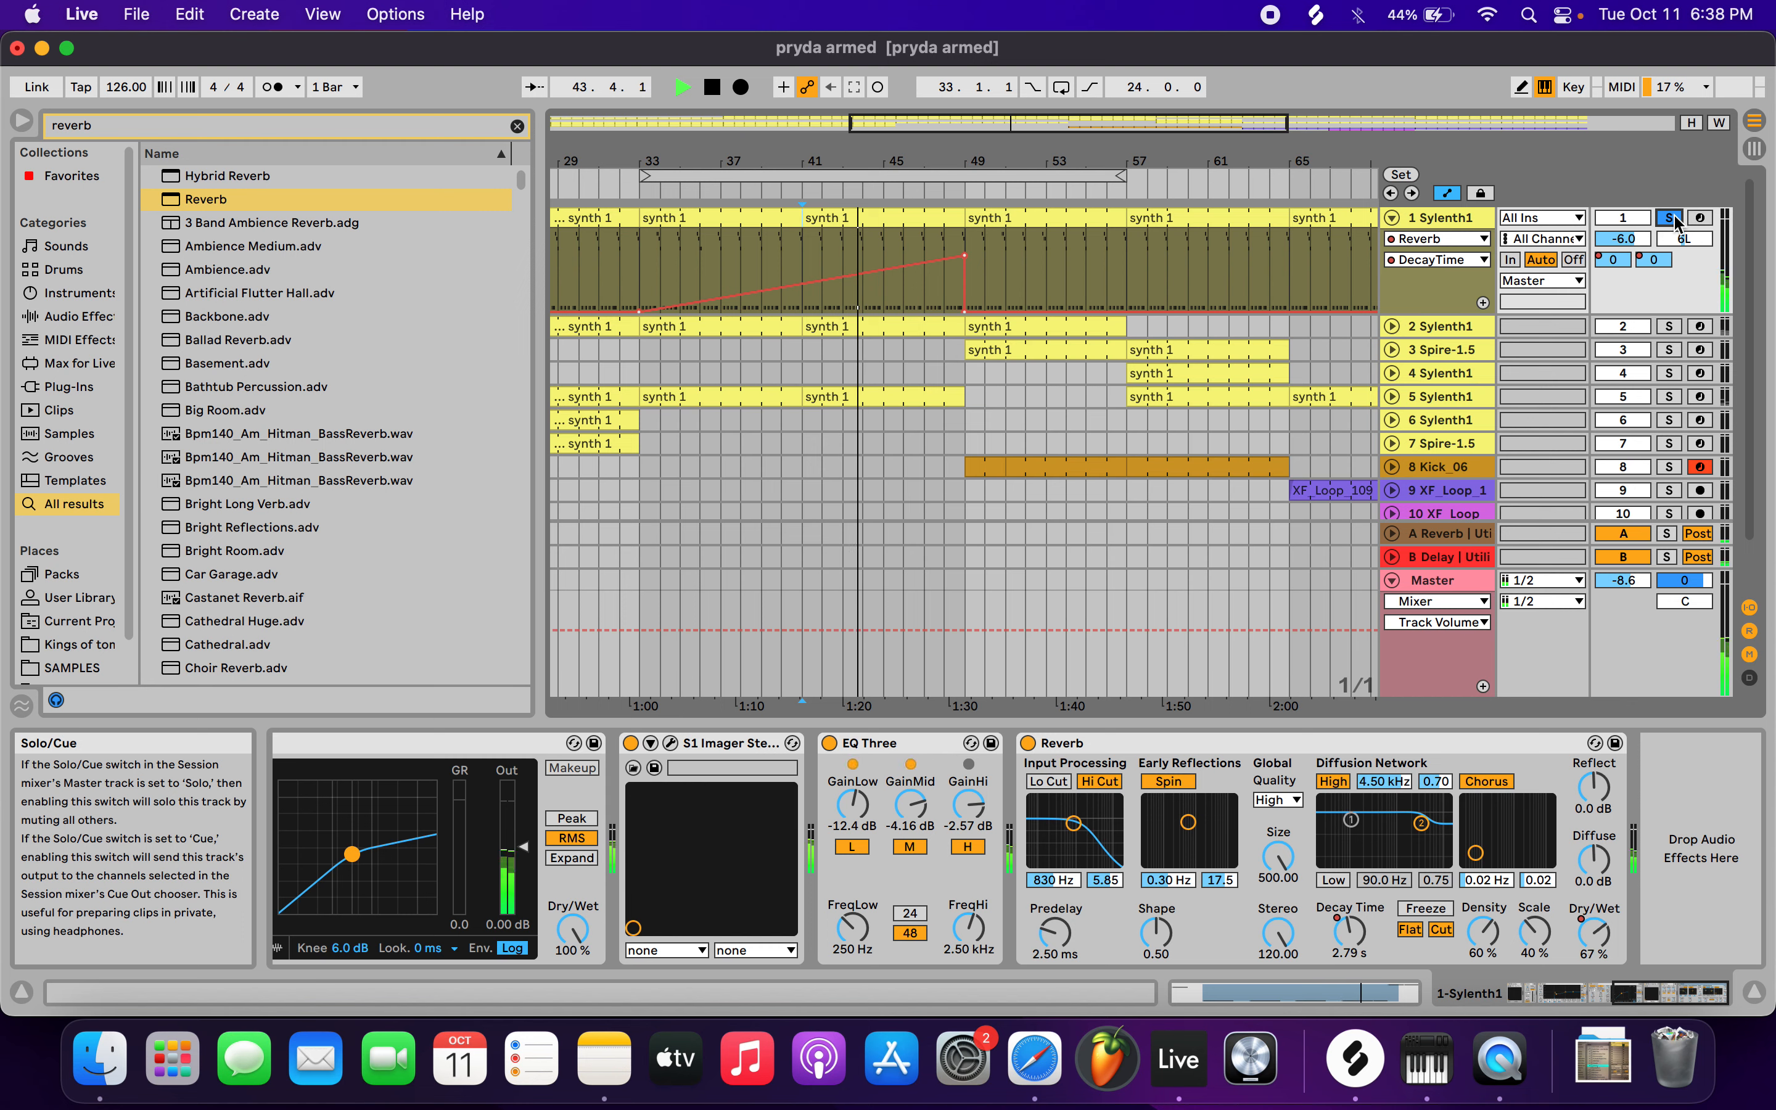
pyautogui.press('XF86AudioRaiseVolume')
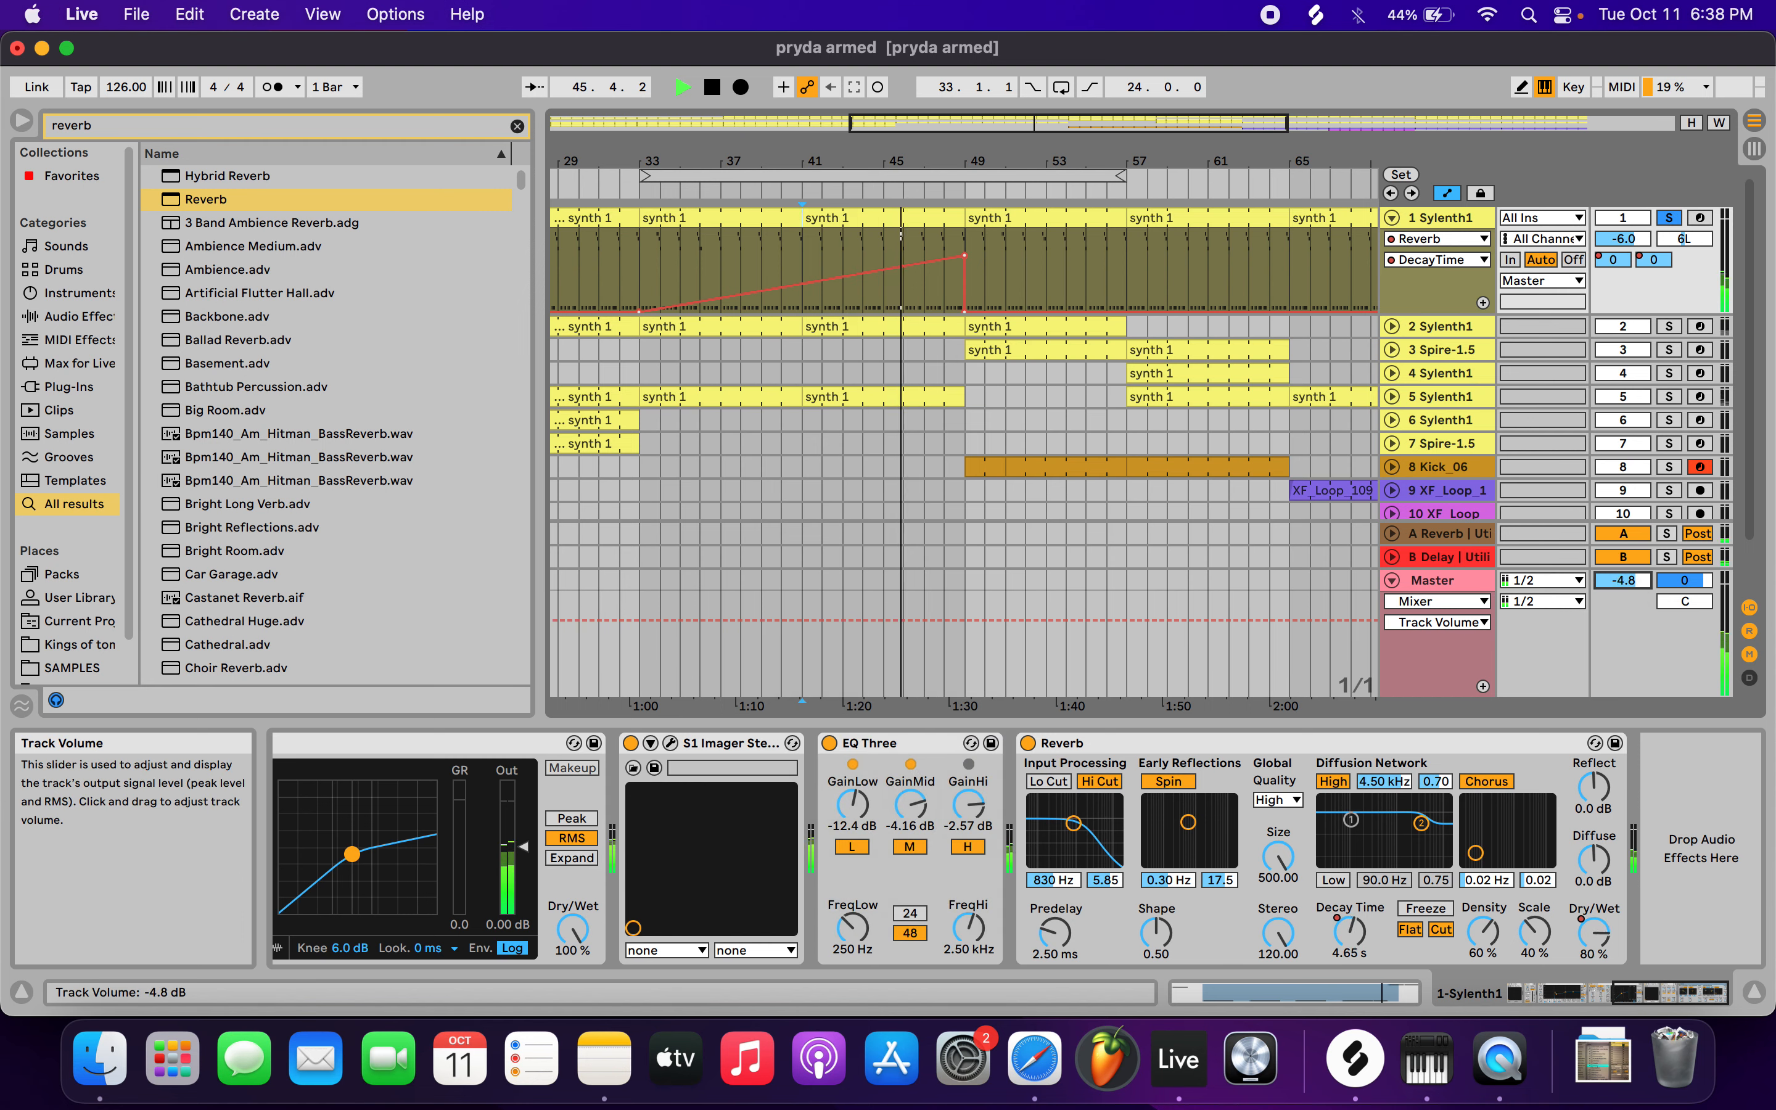
pyautogui.moveTo(1635, 581); pyautogui.dragTo(1635, 558)
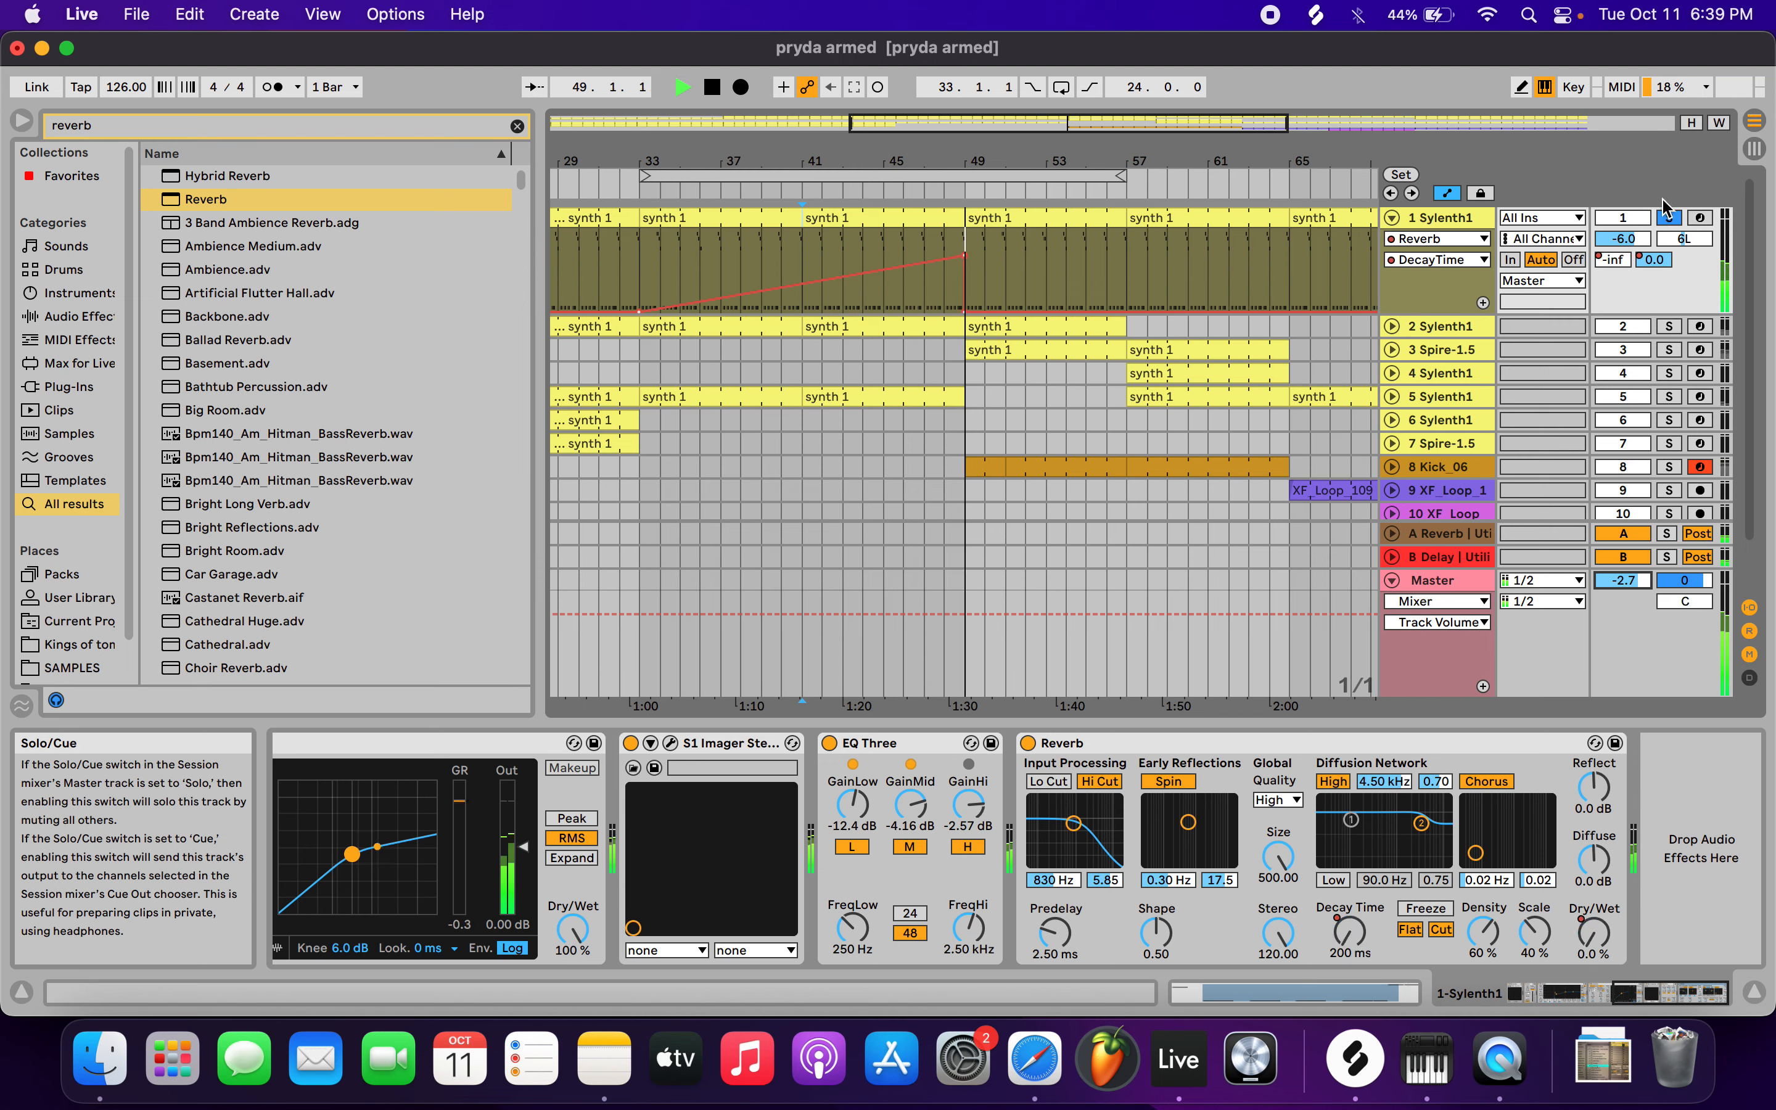
# - Unsolo track 1 and remove the Reverb's Decay Time automation by deleting its breakpoints at bars 49 and 33
pyautogui.click(1668, 218)
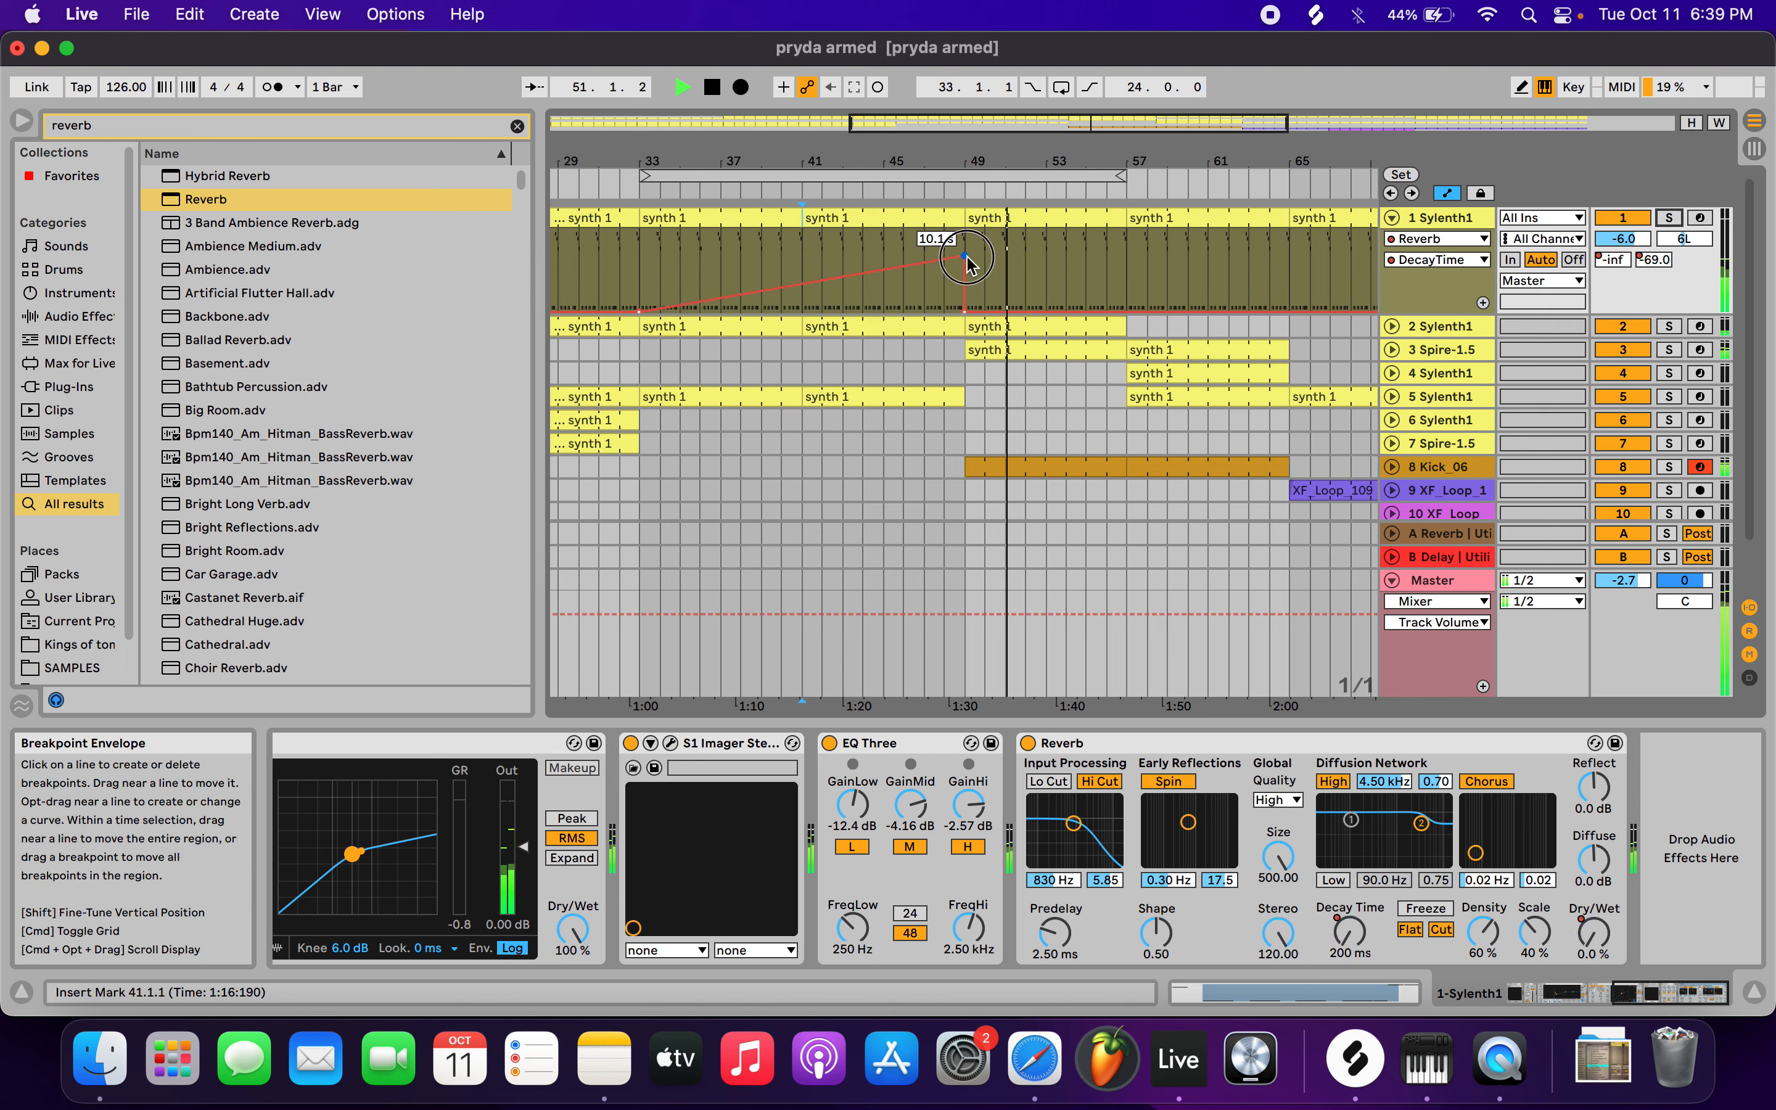
pyautogui.moveTo(963, 258); pyautogui.dragTo(965, 316)
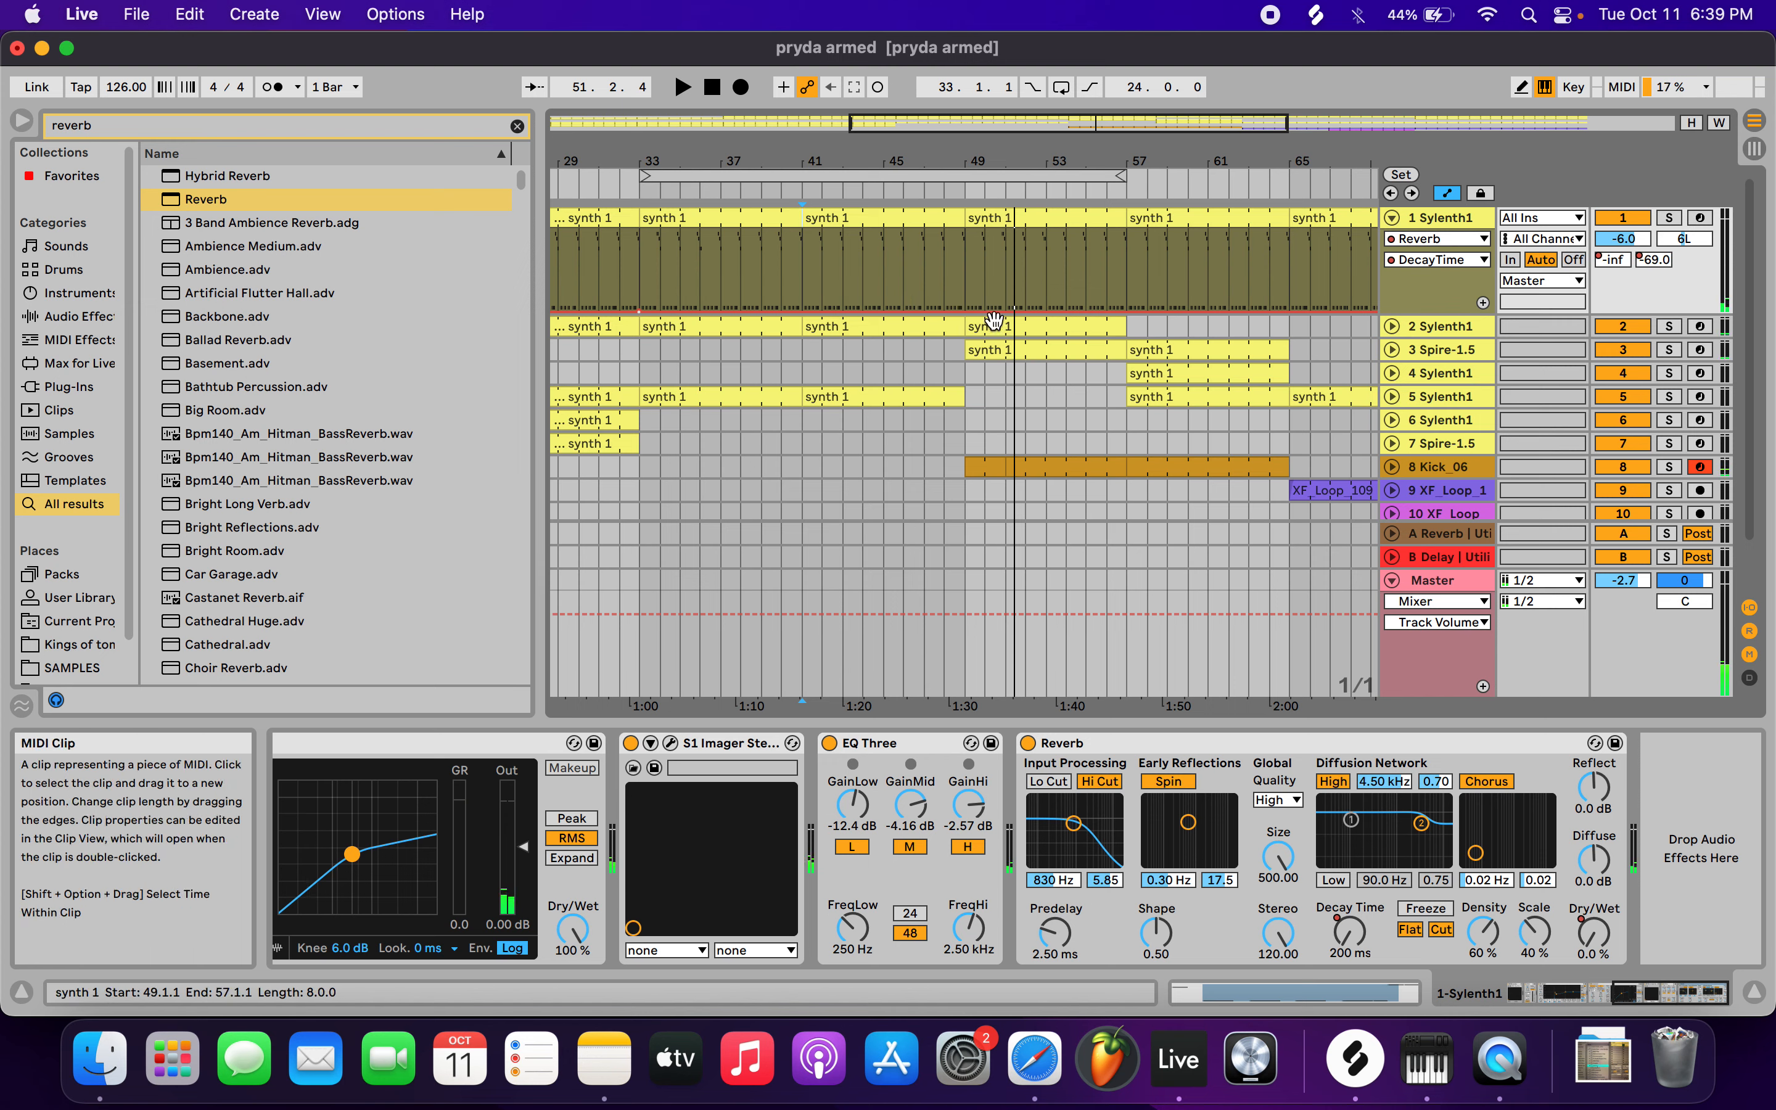
pyautogui.click(639, 309)
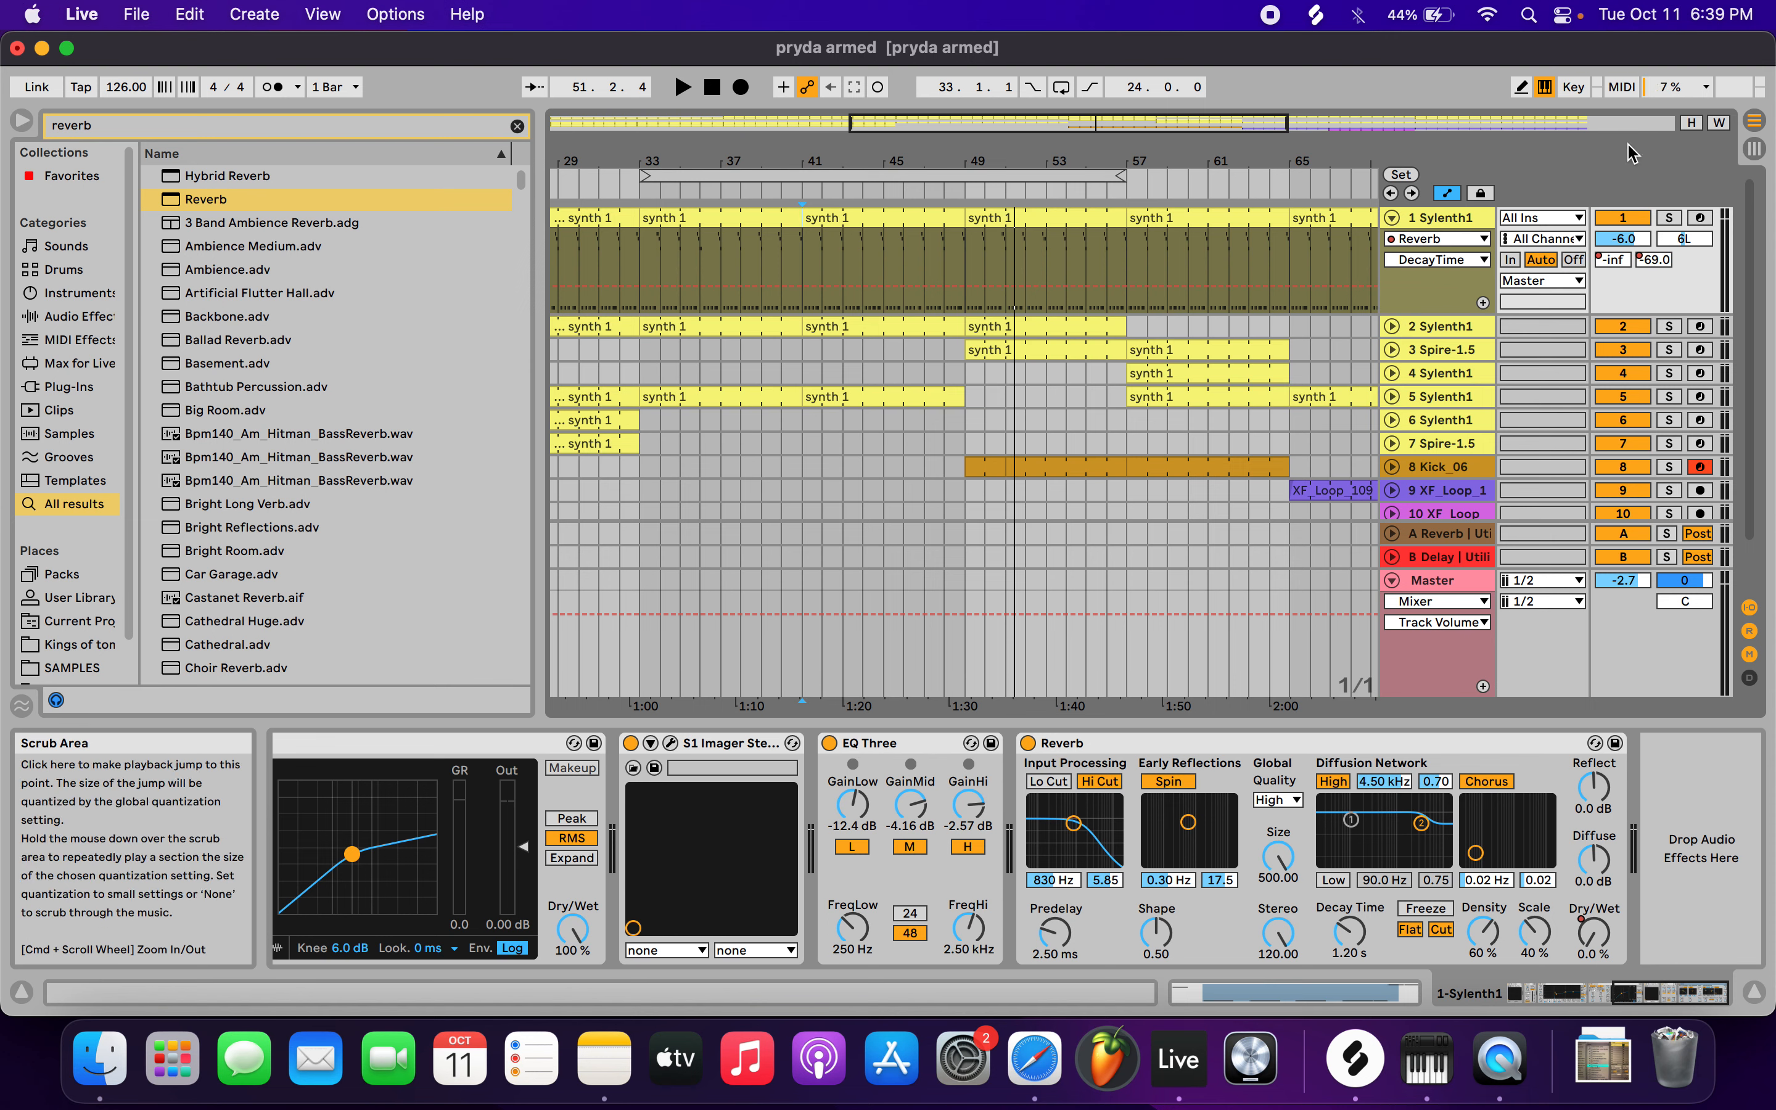
# - Play the build from about bar 45 with track 1 soloed, raising the Reverb's Decay Time to about 5.70 s and returning it to 200 ms
pyautogui.click(1669, 217)
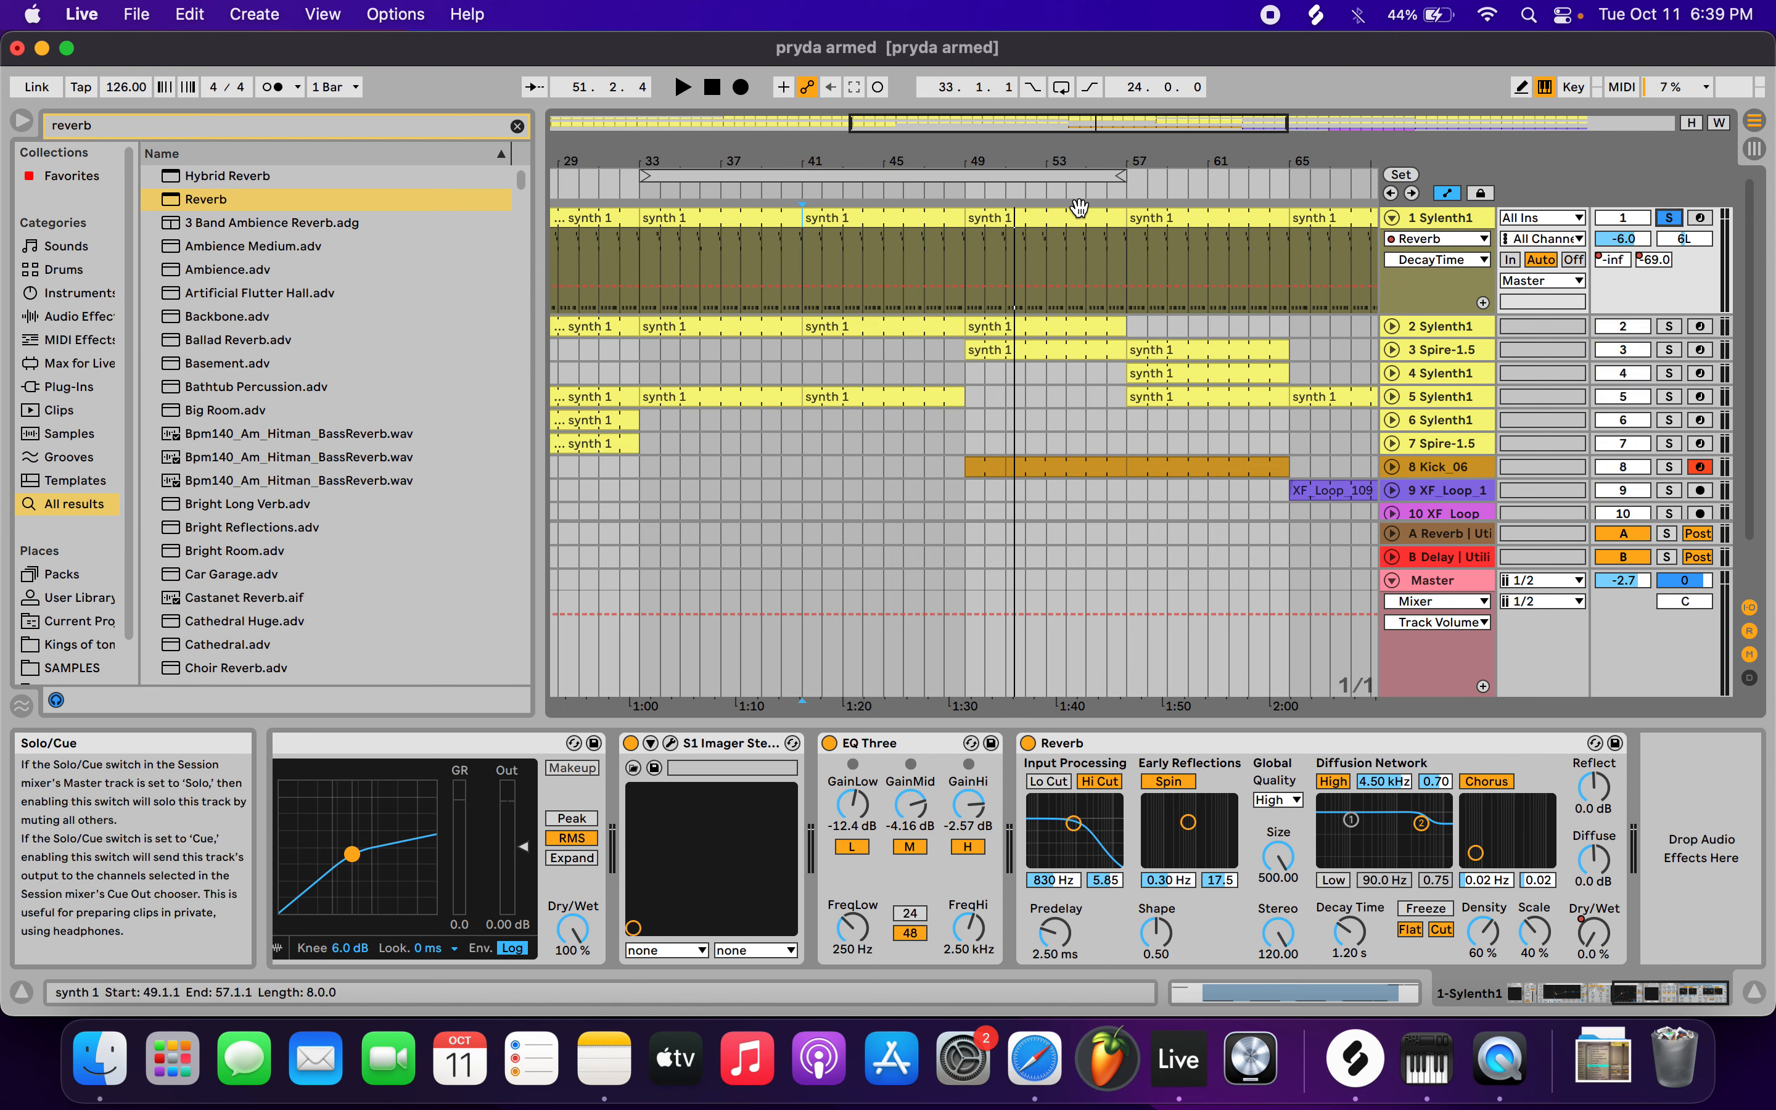
pyautogui.click(884, 196)
pyautogui.moveTo(1349, 932); pyautogui.dragTo(1348, 844)
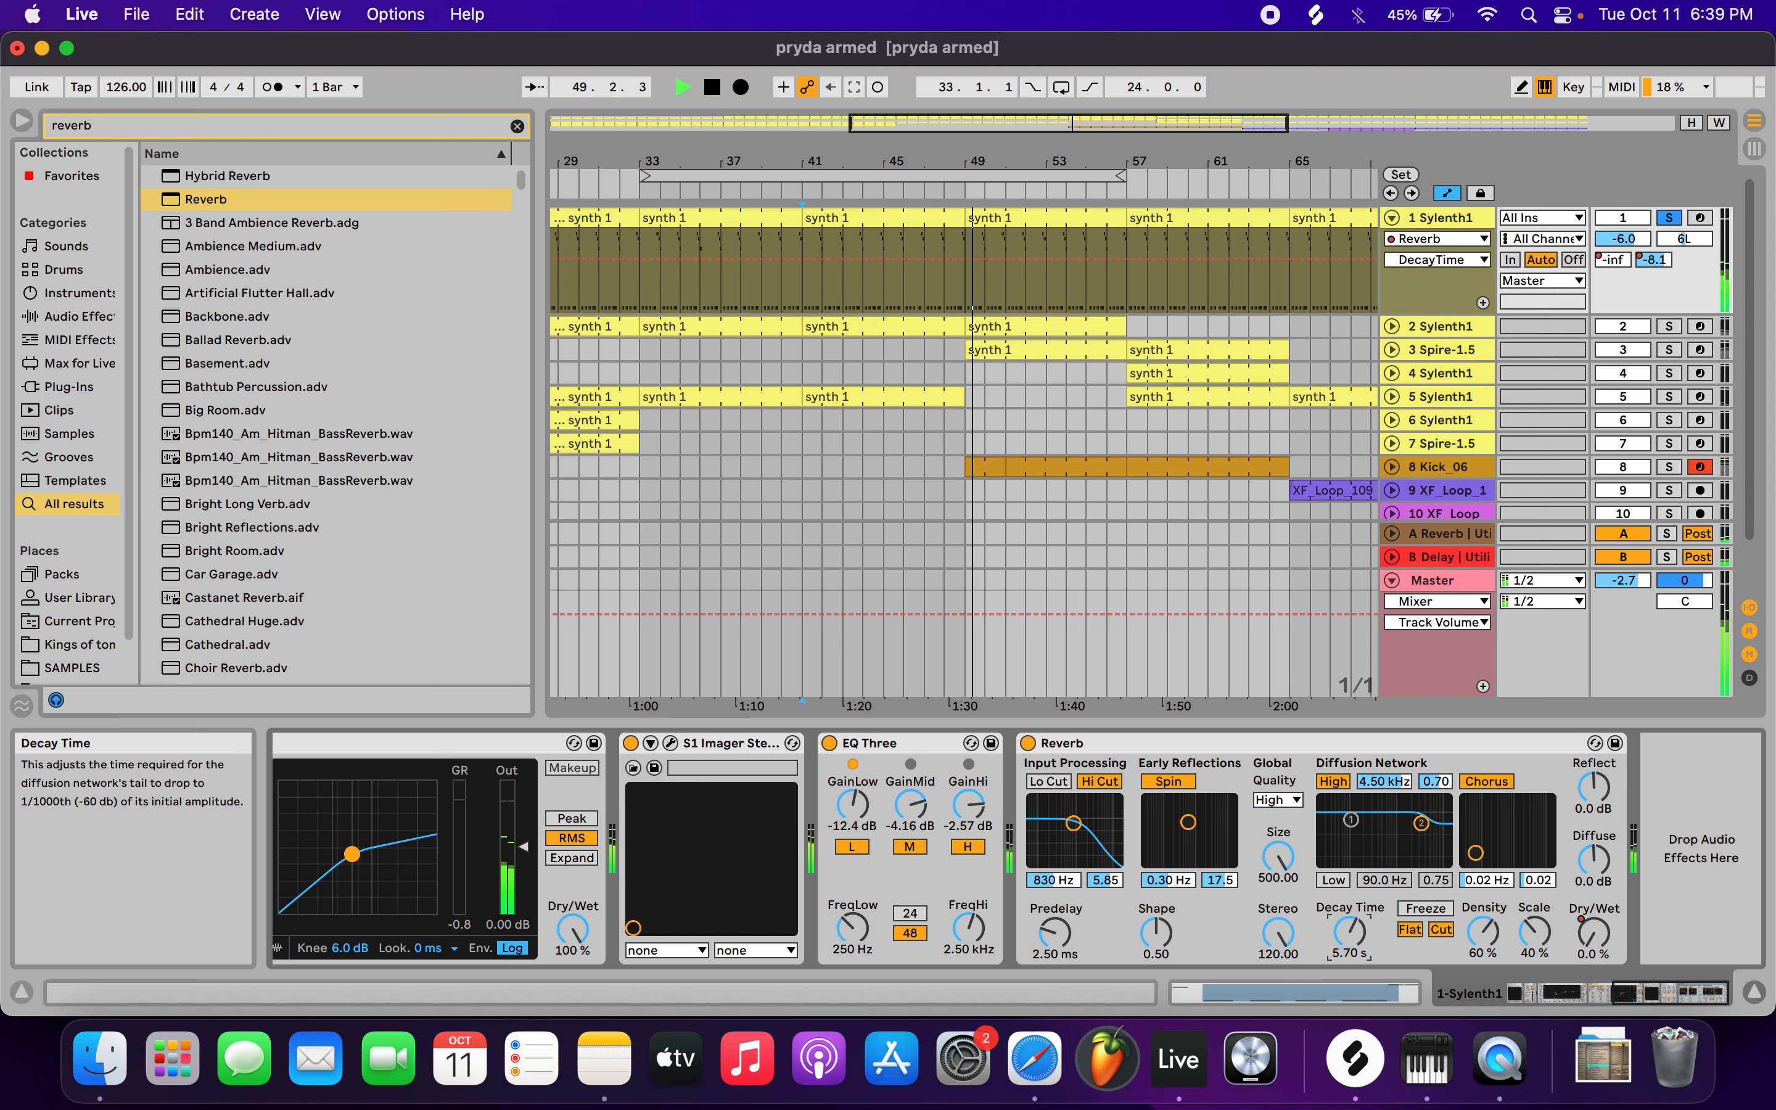
pyautogui.press('space')
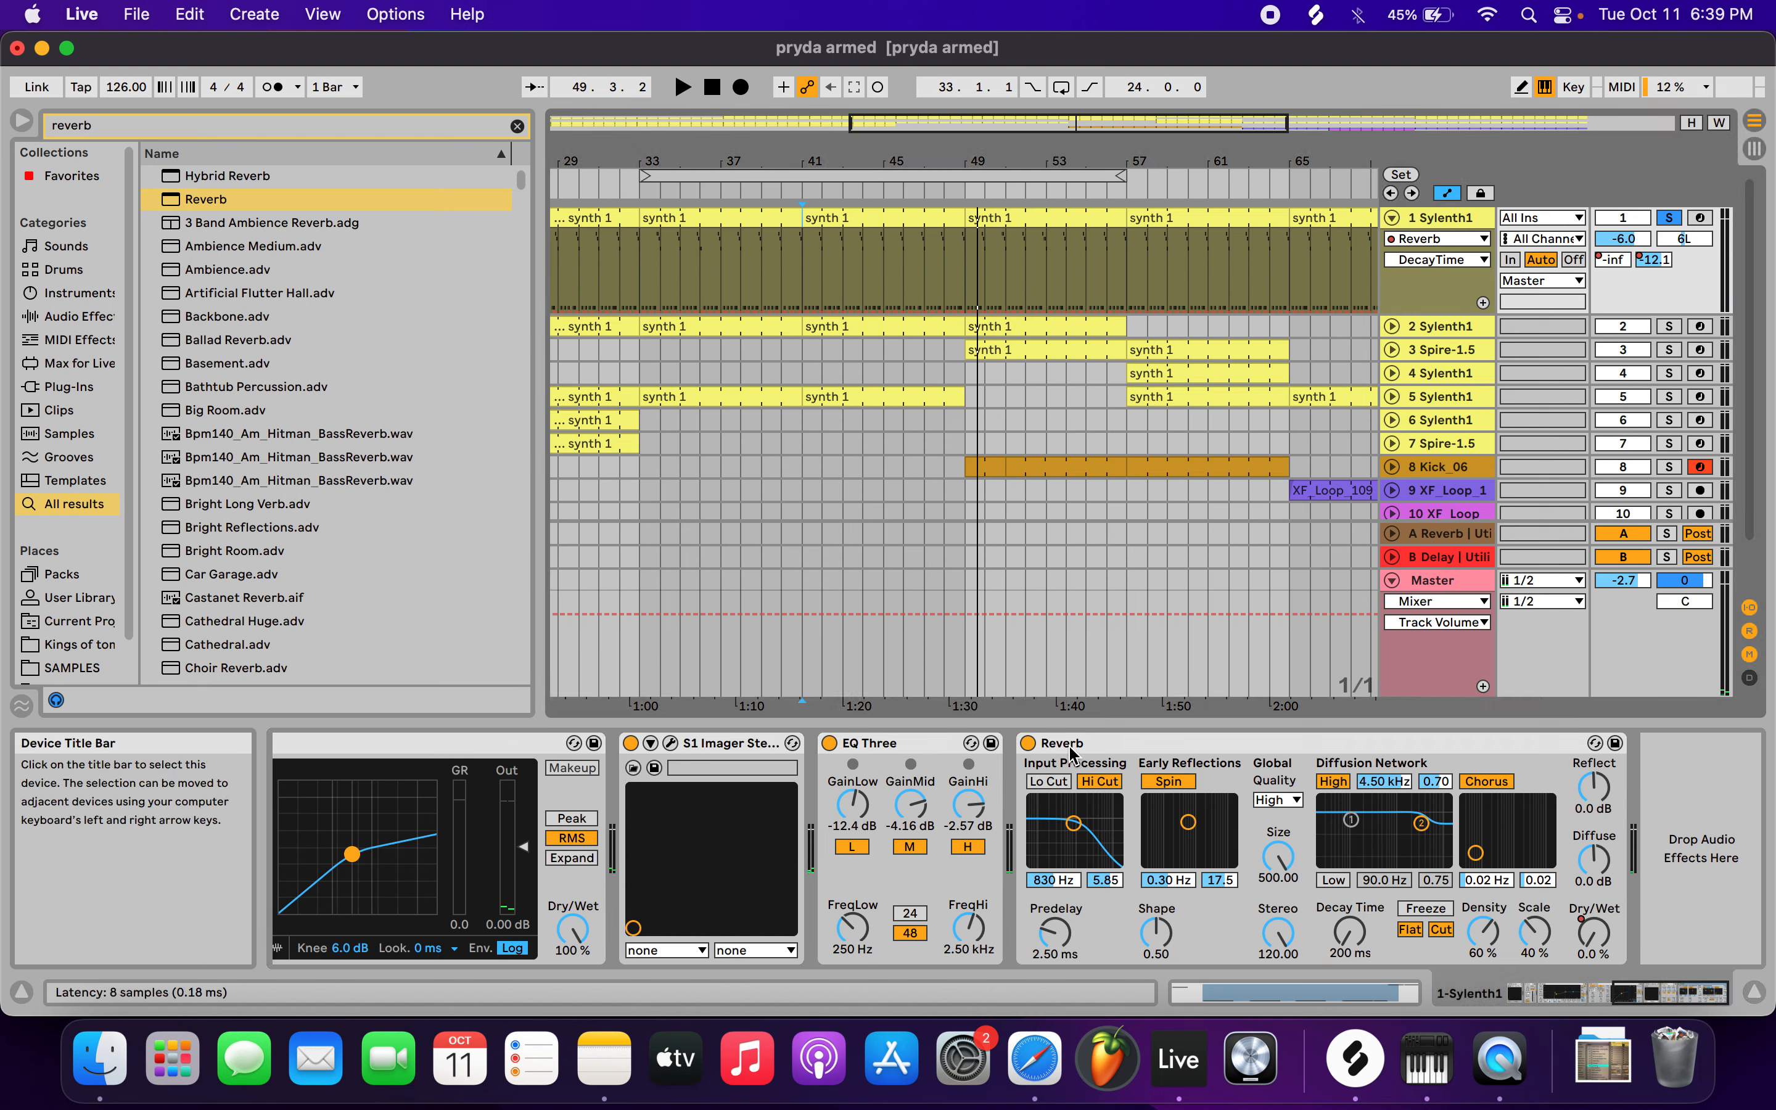
# - Show the Reverb's Dry/Wet automation envelope on track 1
pyautogui.click(1601, 934)
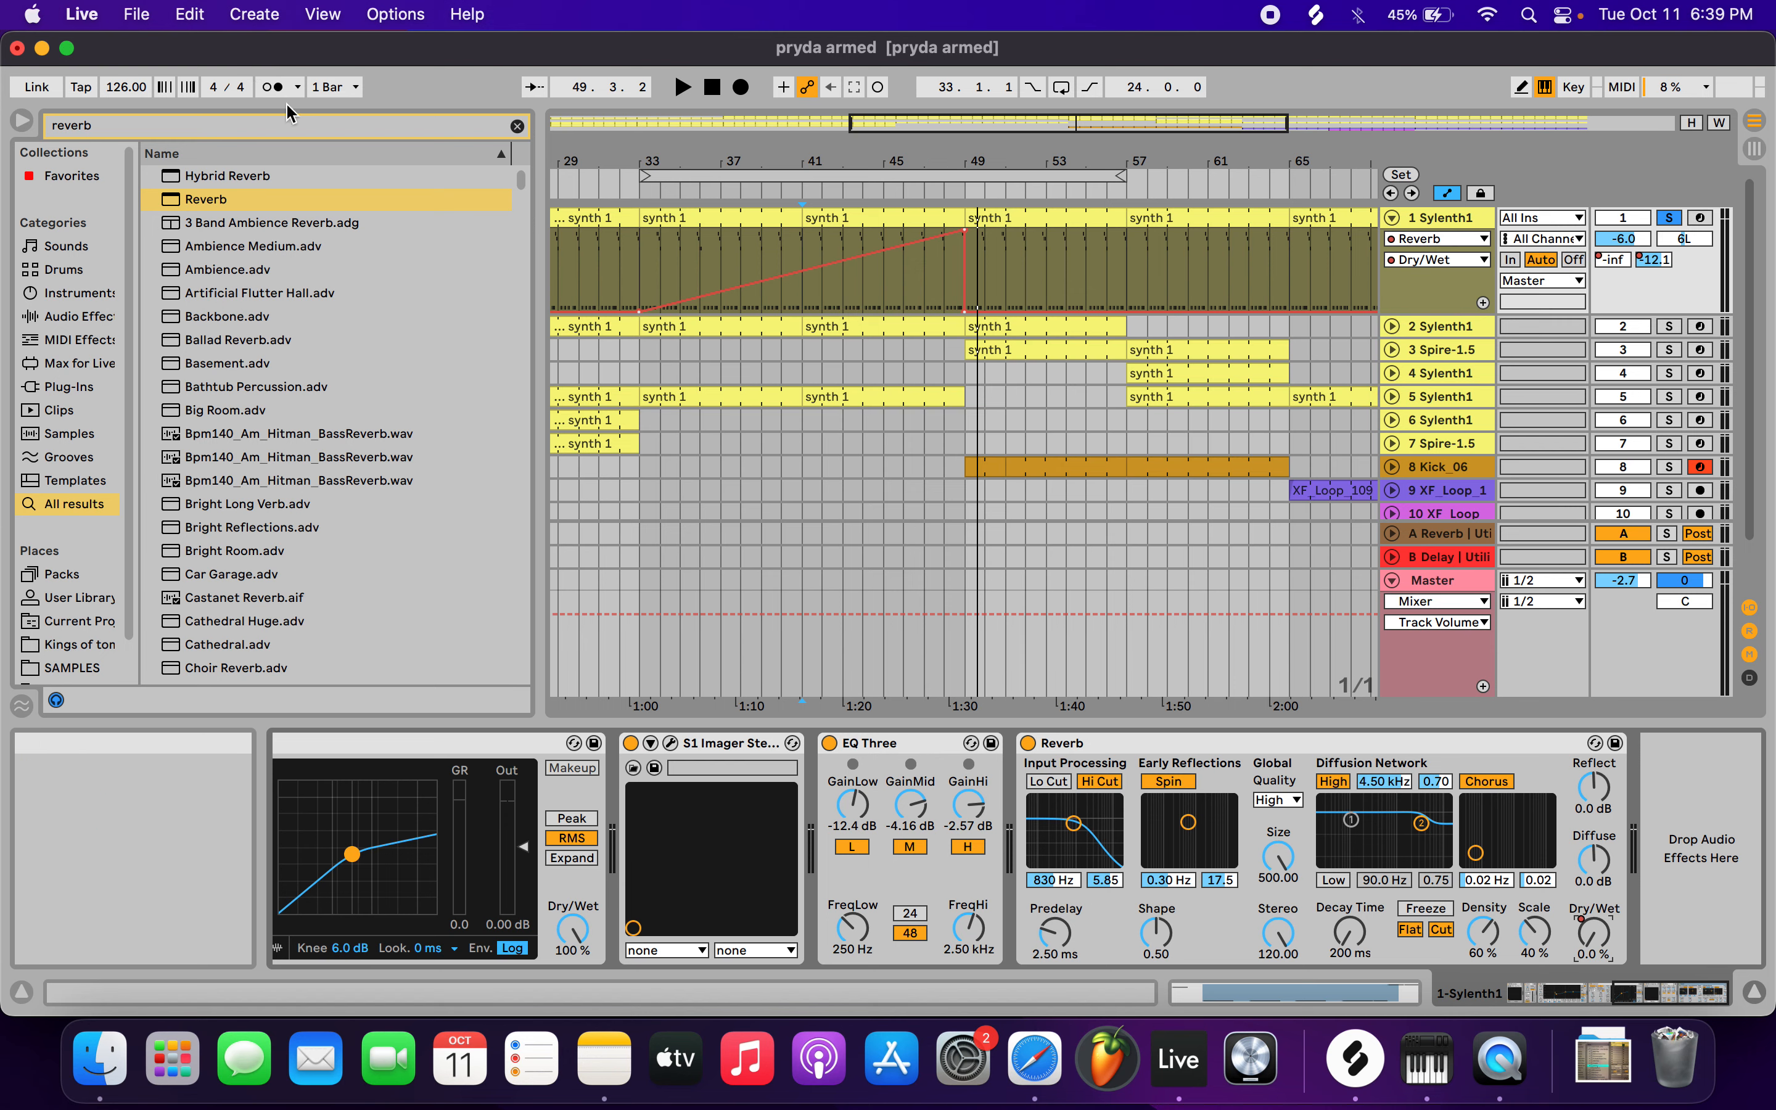
pyautogui.click(1498, 1057)
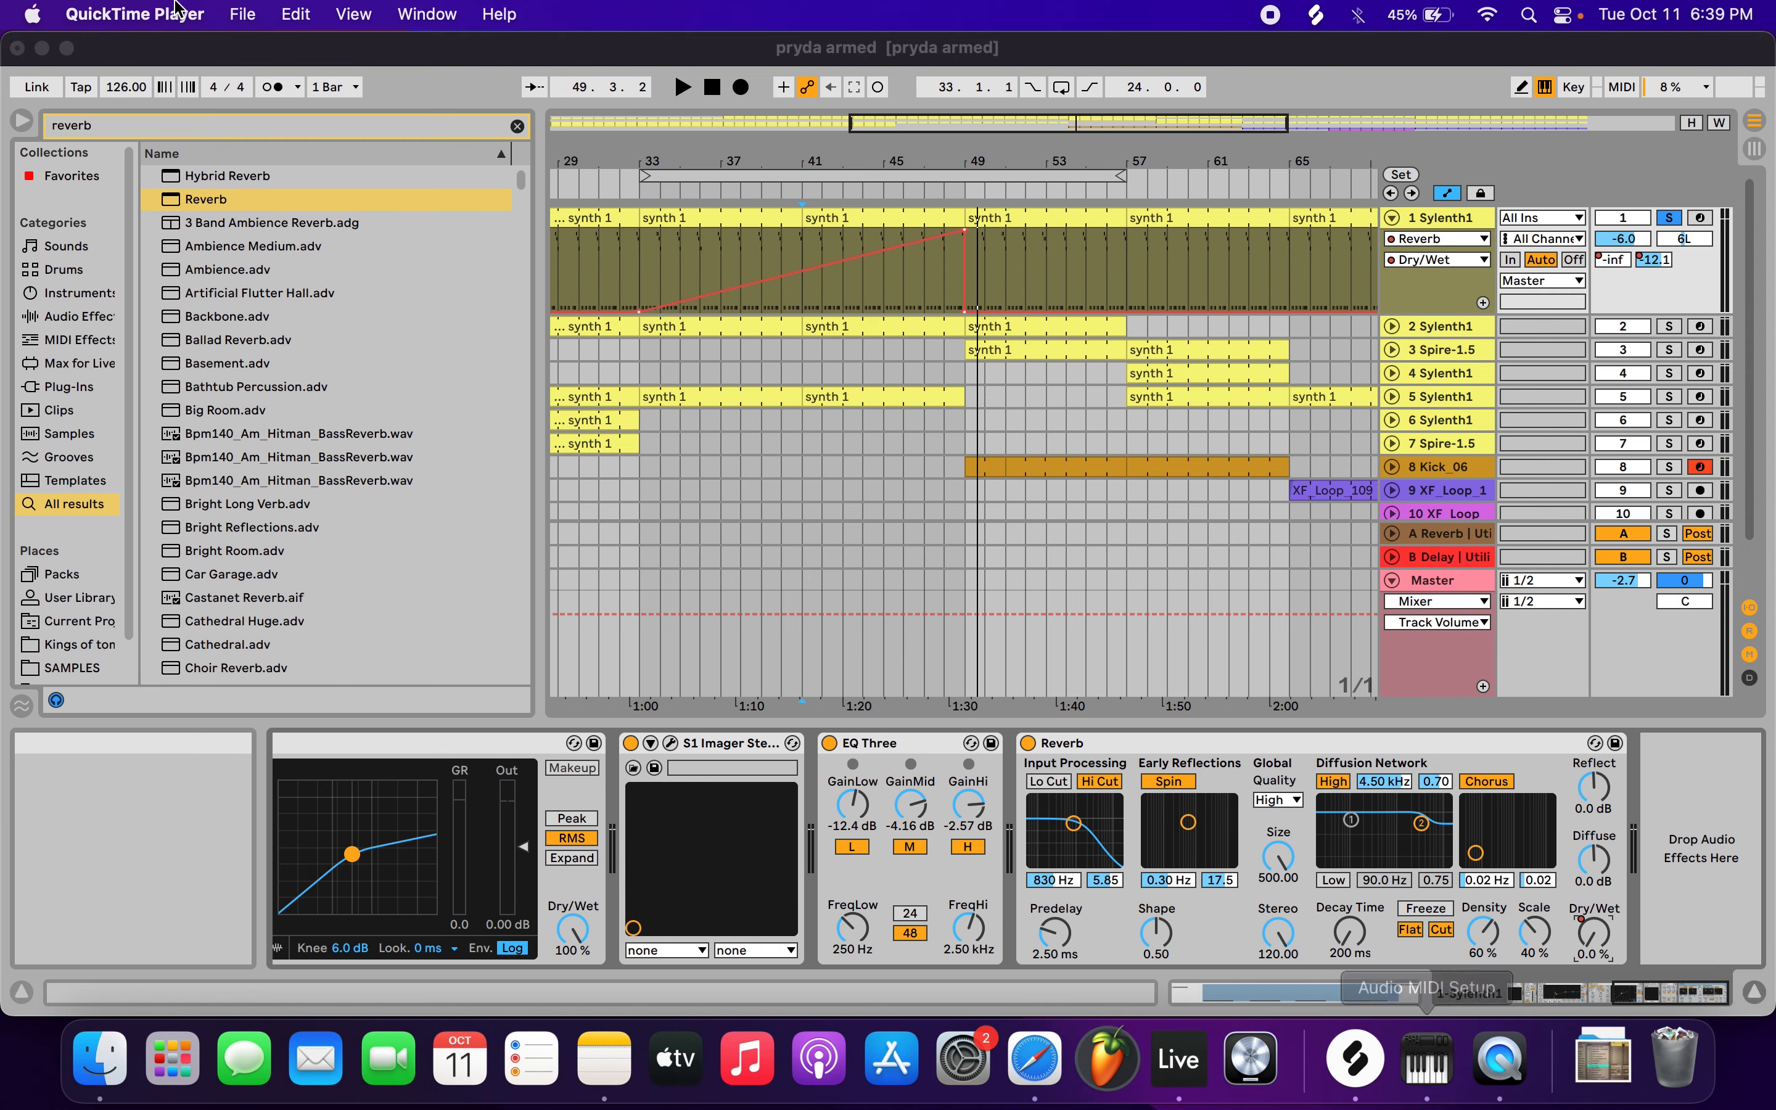
pyautogui.click(240, 12)
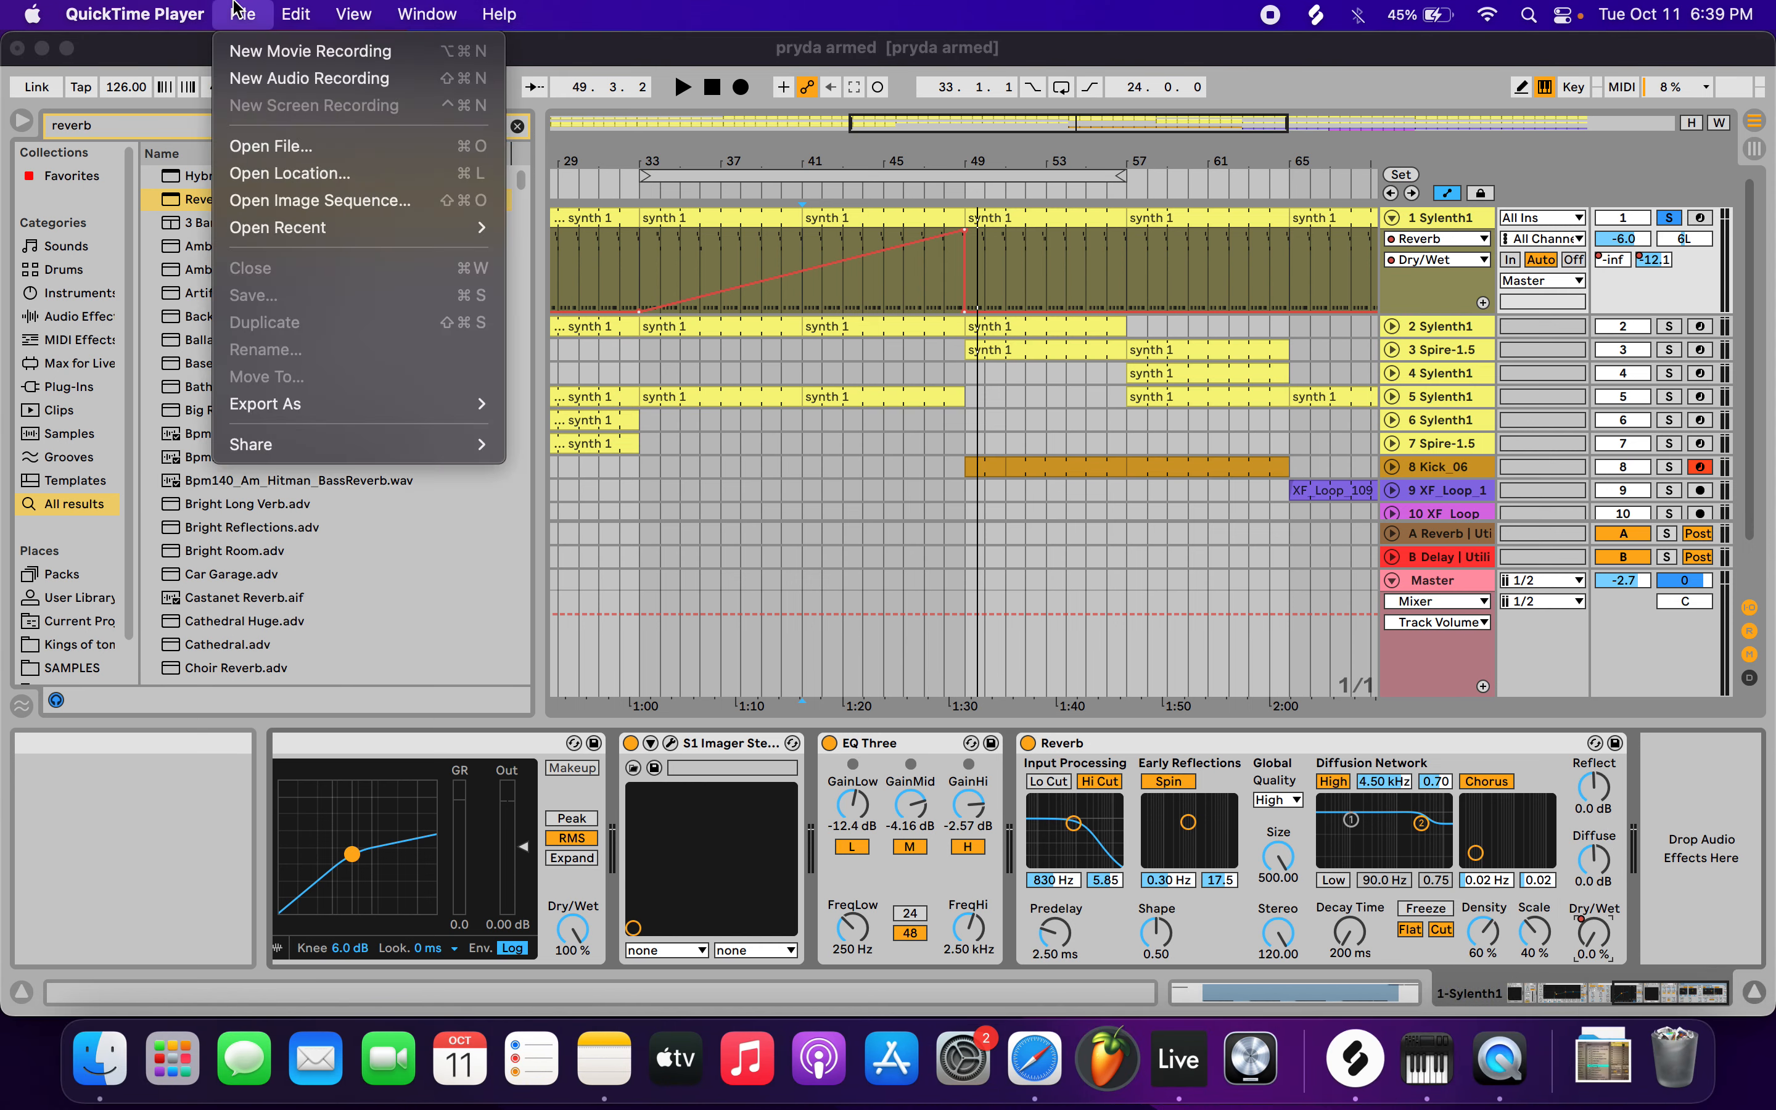